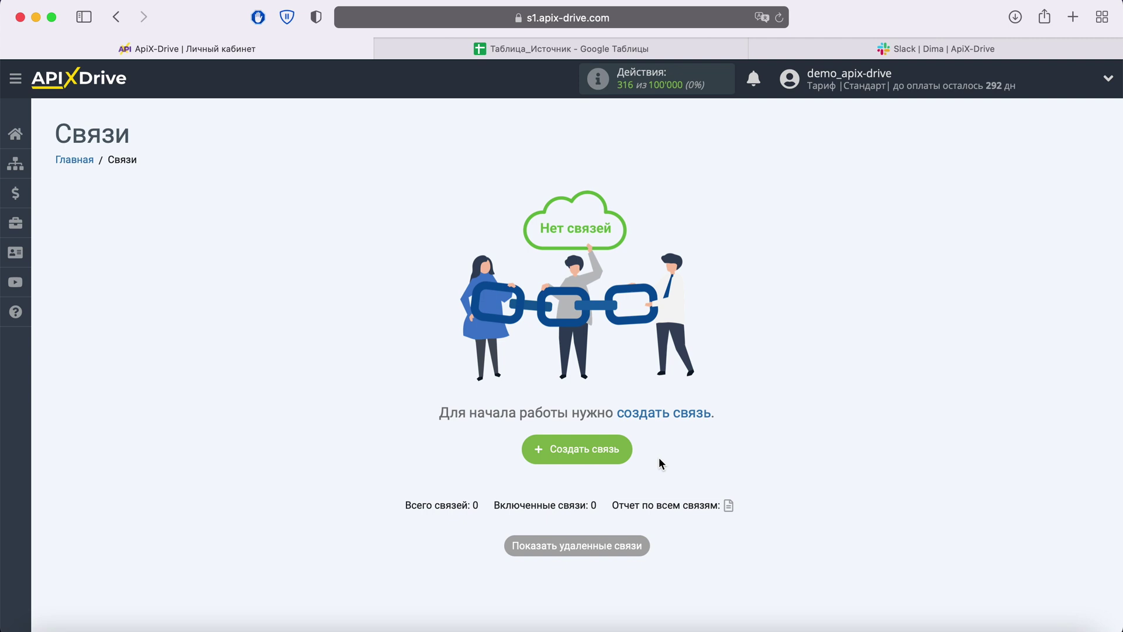
- Create a new connection and choose Google Sheets as its data source system
click(624, 454)
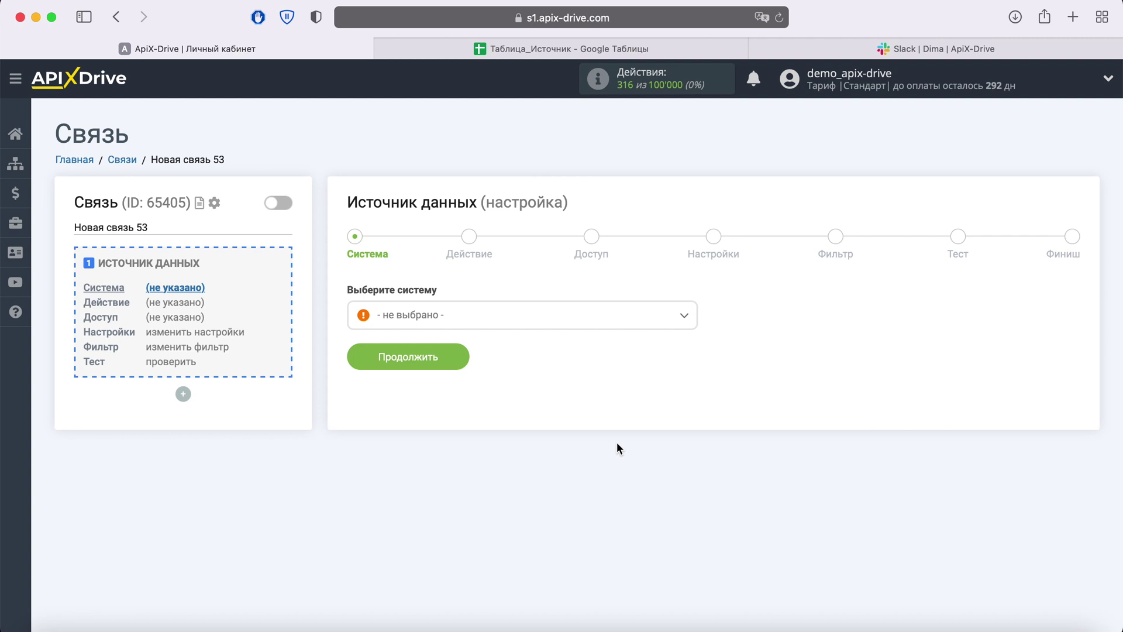
click(652, 319)
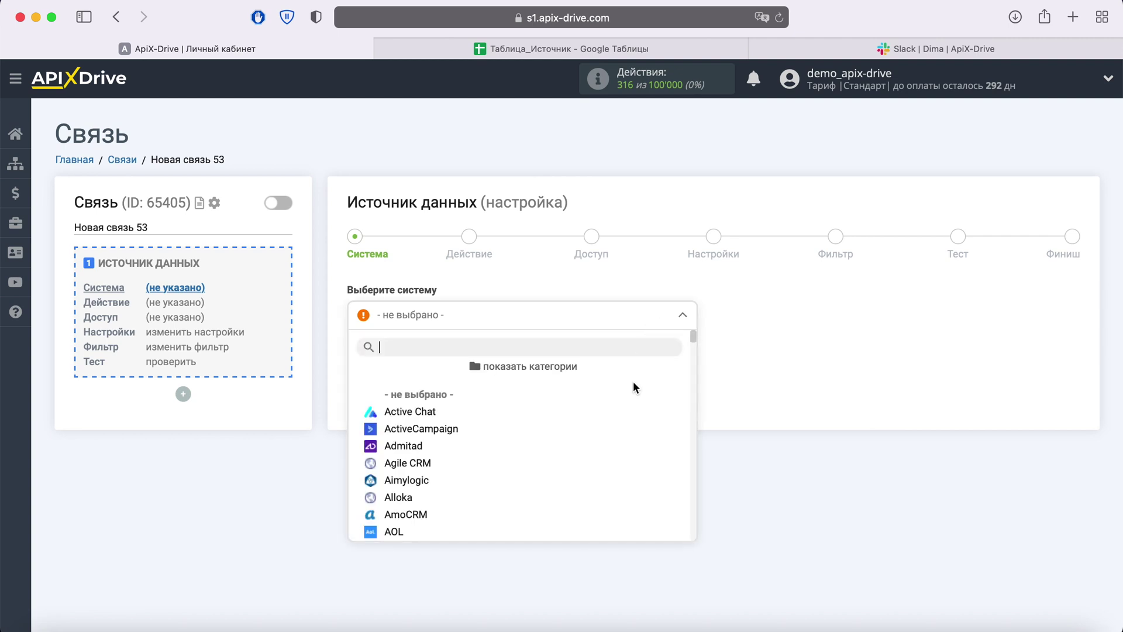
scroll(627, 425, down, 15)
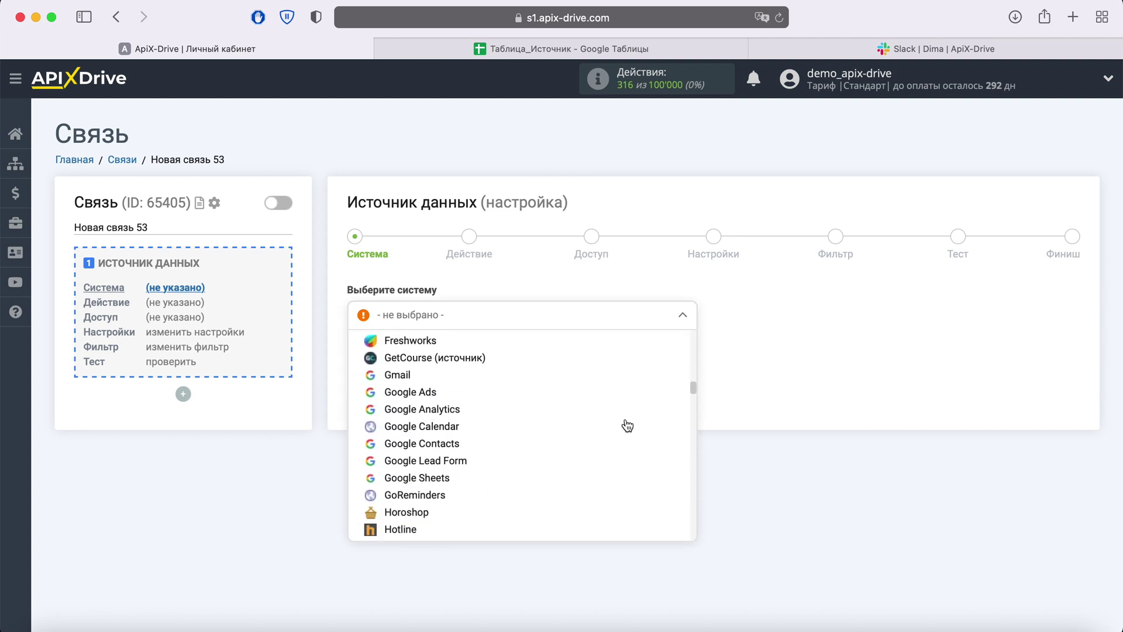
click(468, 437)
click(457, 359)
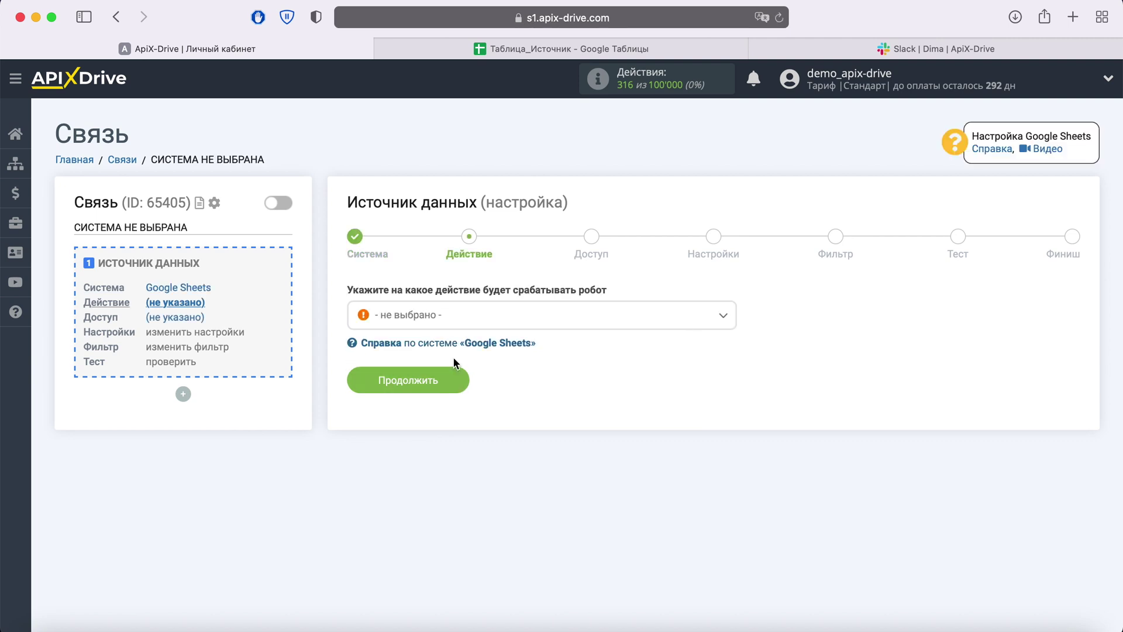
- Set the data source action to "Загрузить строки (новые)" and continue to the access stage
click(576, 328)
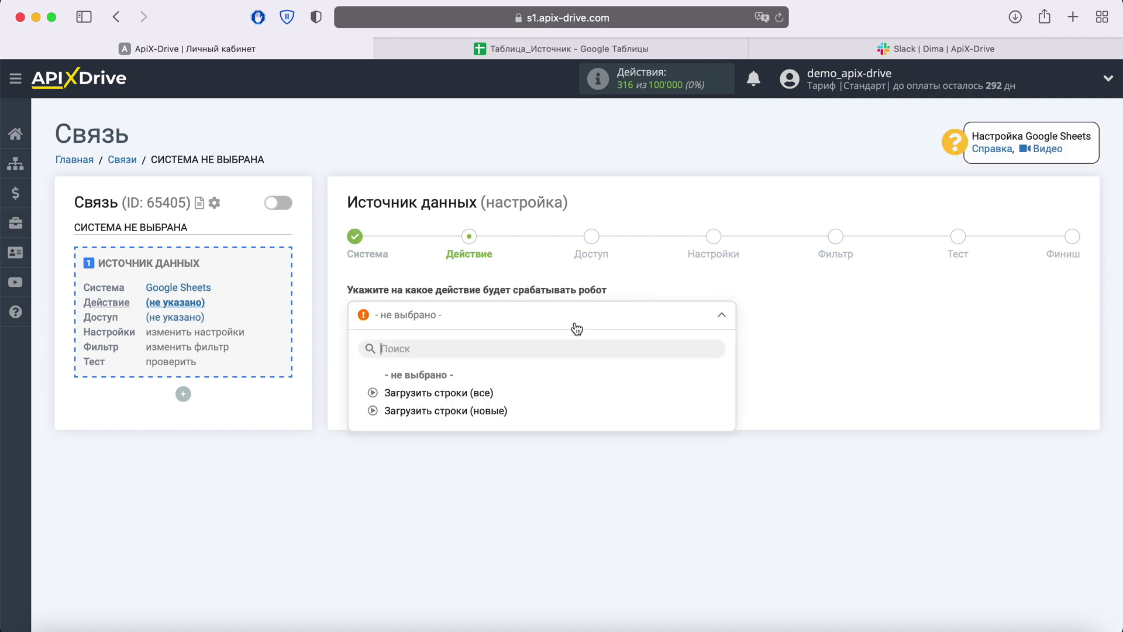
click(463, 411)
click(456, 377)
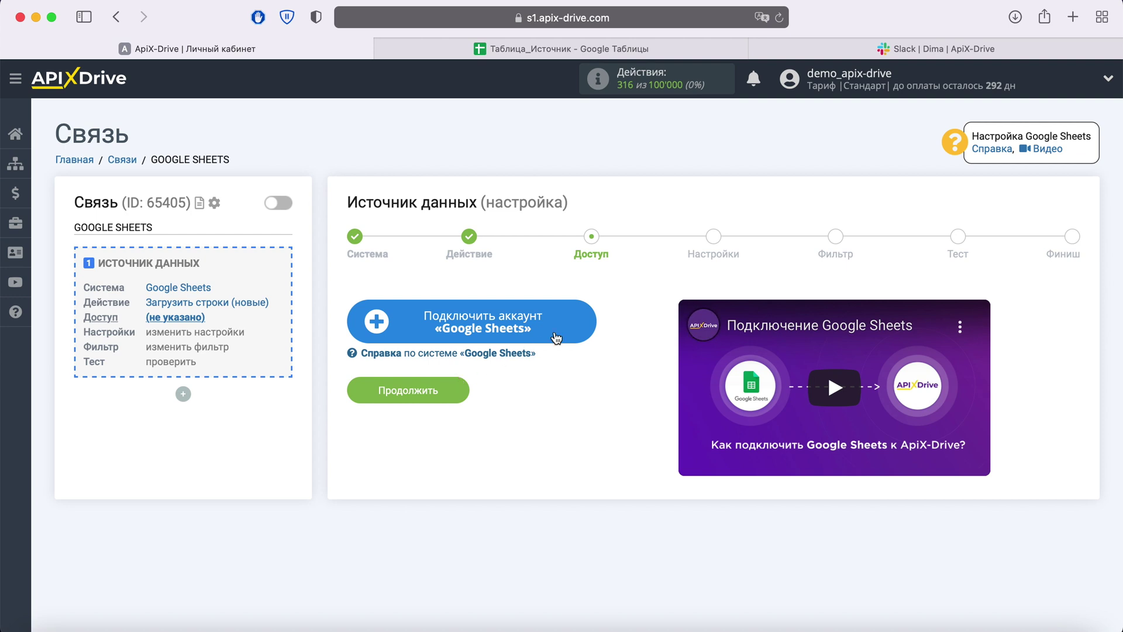
- Connect the Google Sheets account by signing in with the saved e-mail and account password and granting ApiX-Drive access
click(588, 327)
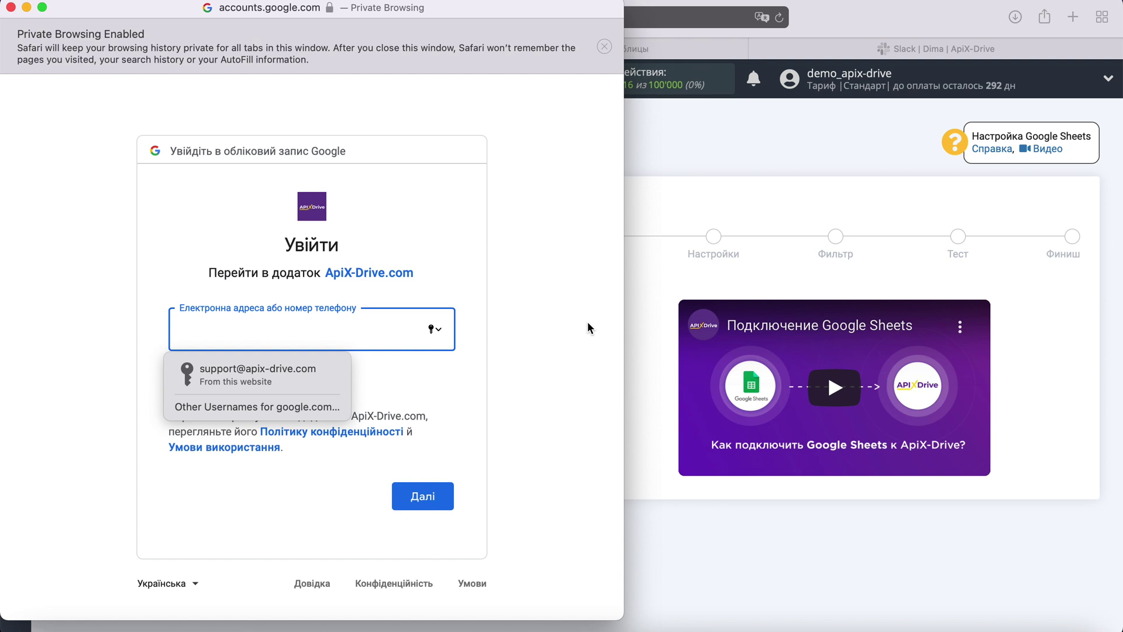
click(328, 367)
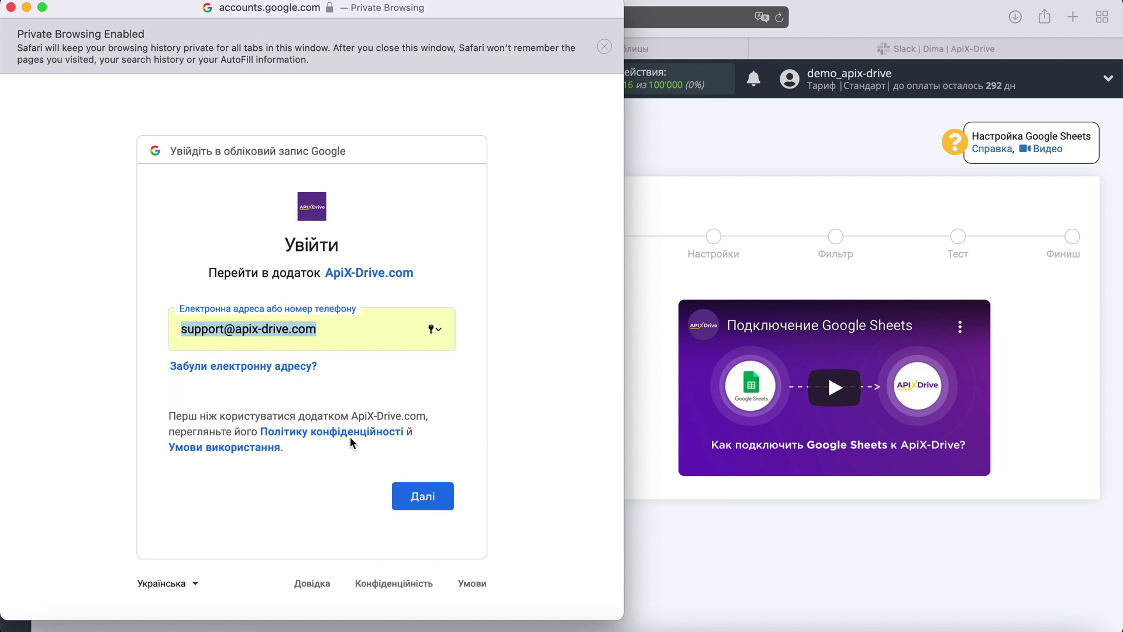
click(445, 496)
click(318, 376)
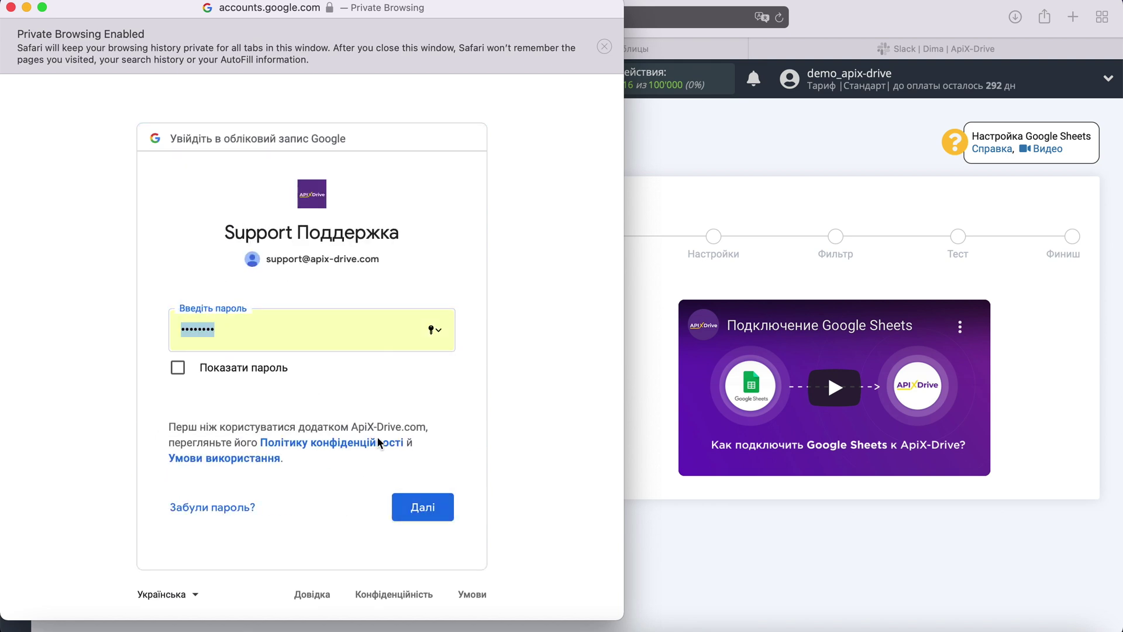
click(439, 496)
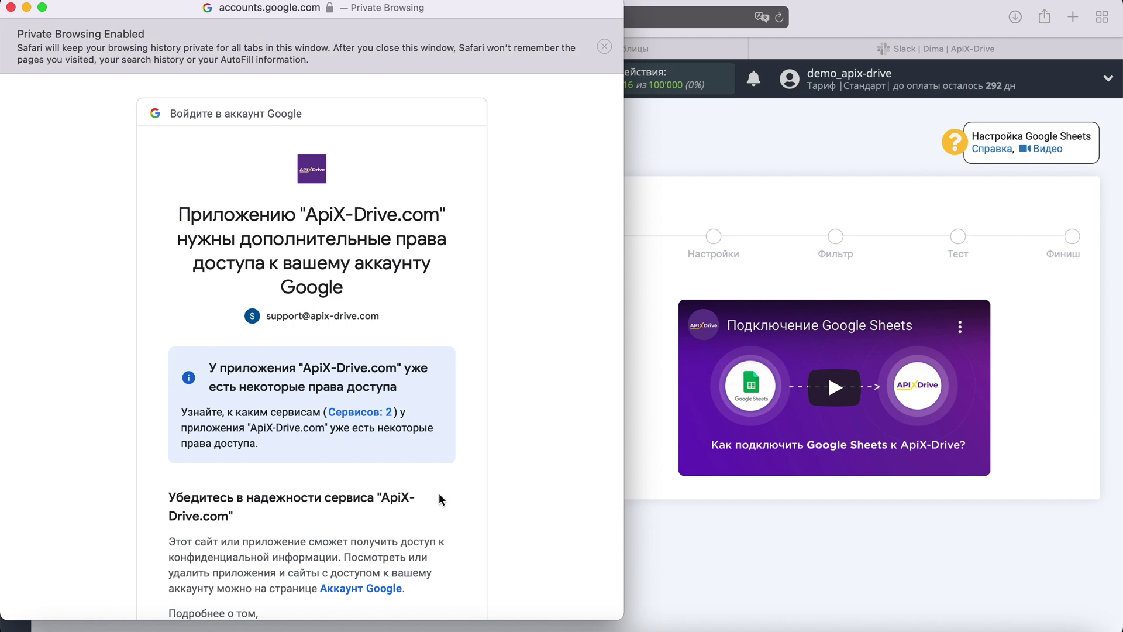
scroll(439, 497, down, 5)
click(441, 598)
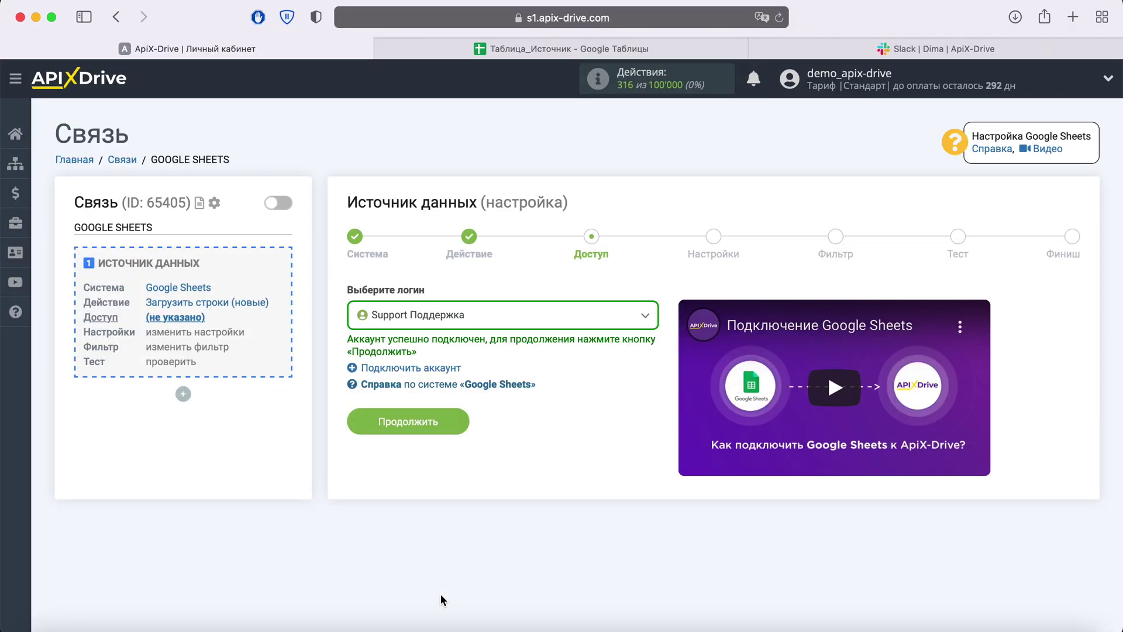
- Choose the newly connected Google Sheets account as the source login and continue to the settings
click(644, 317)
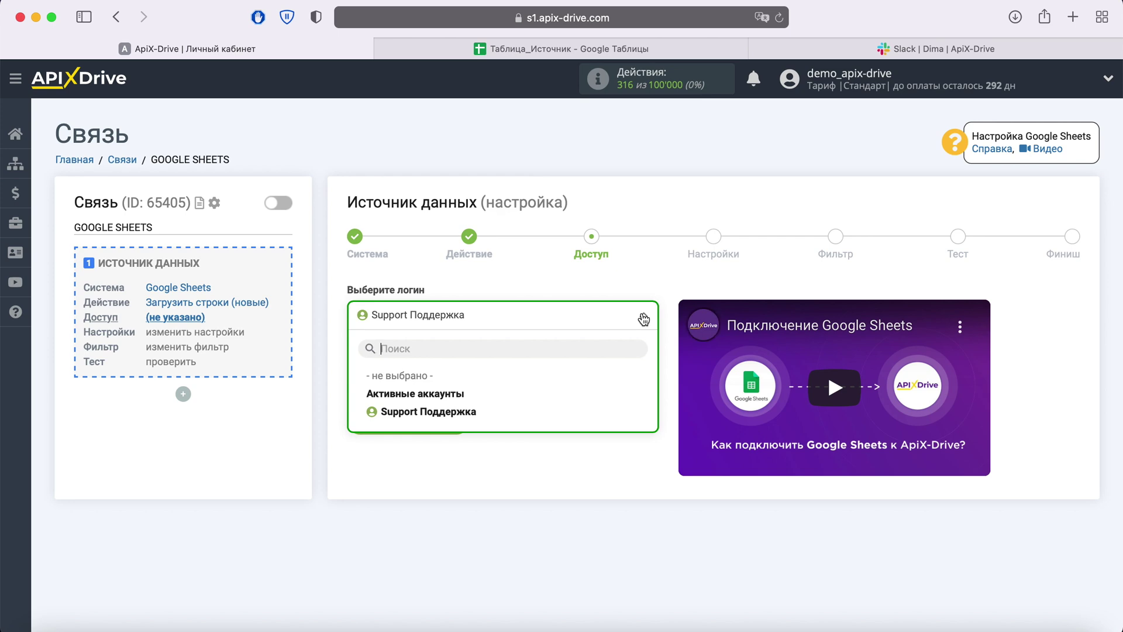
click(458, 413)
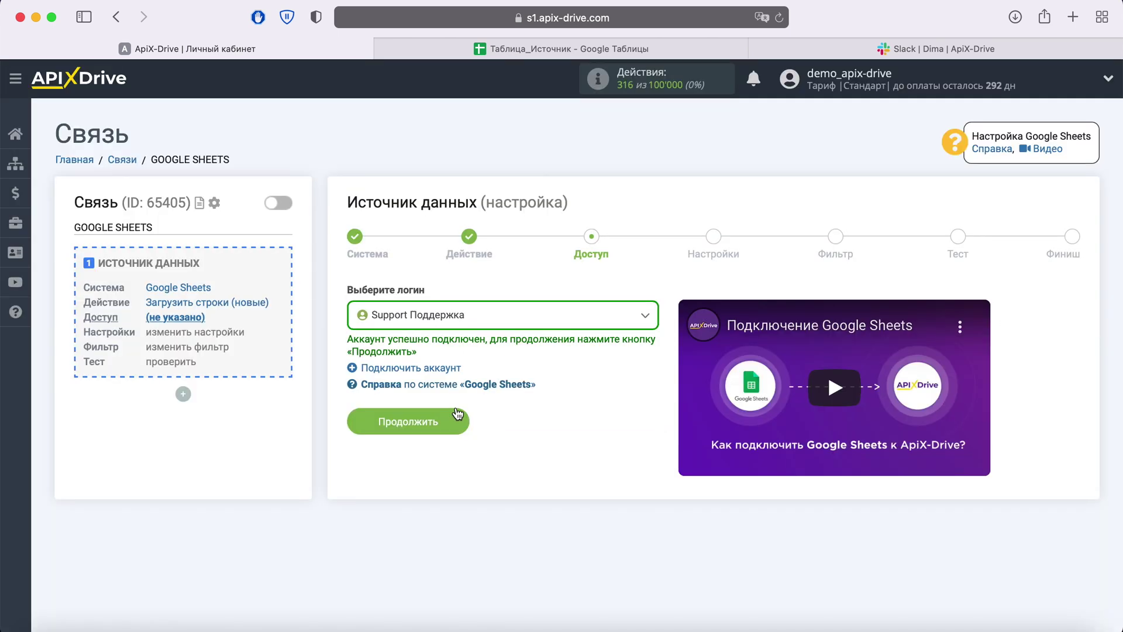
click(458, 413)
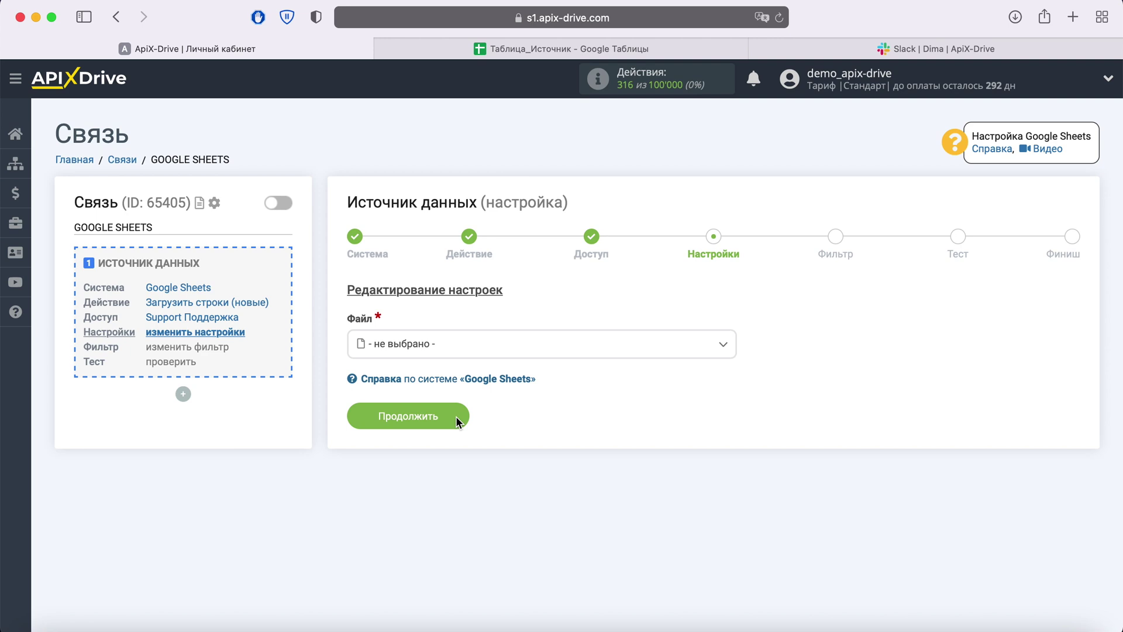
- Select the file "Таблица_Источник" and its sheet "Источник" as the data to load
click(409, 344)
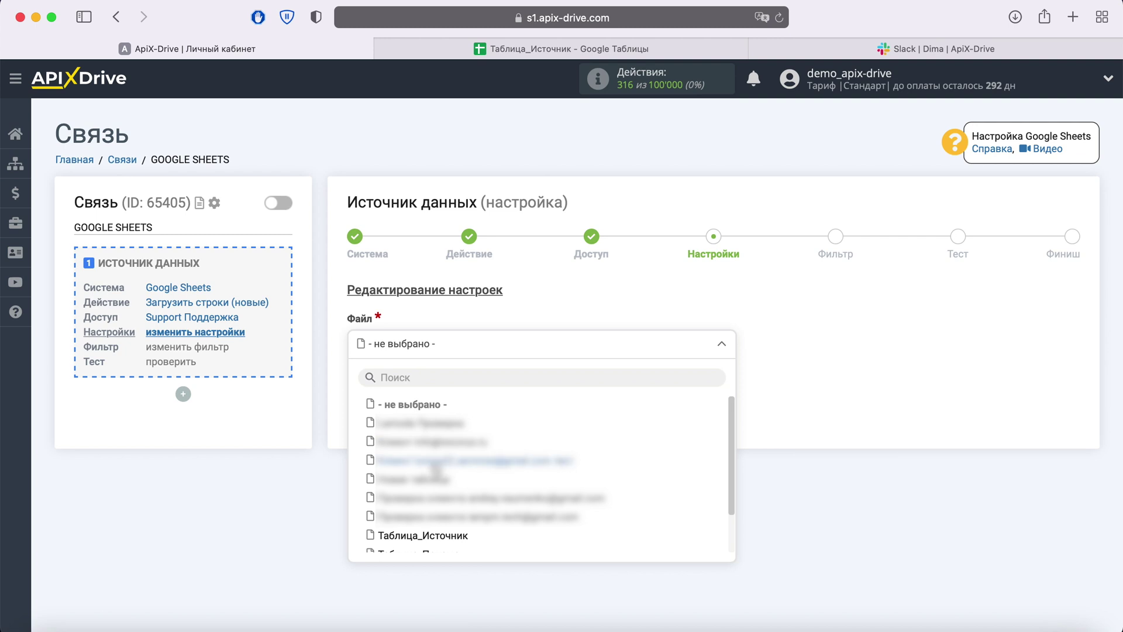
click(440, 536)
click(422, 413)
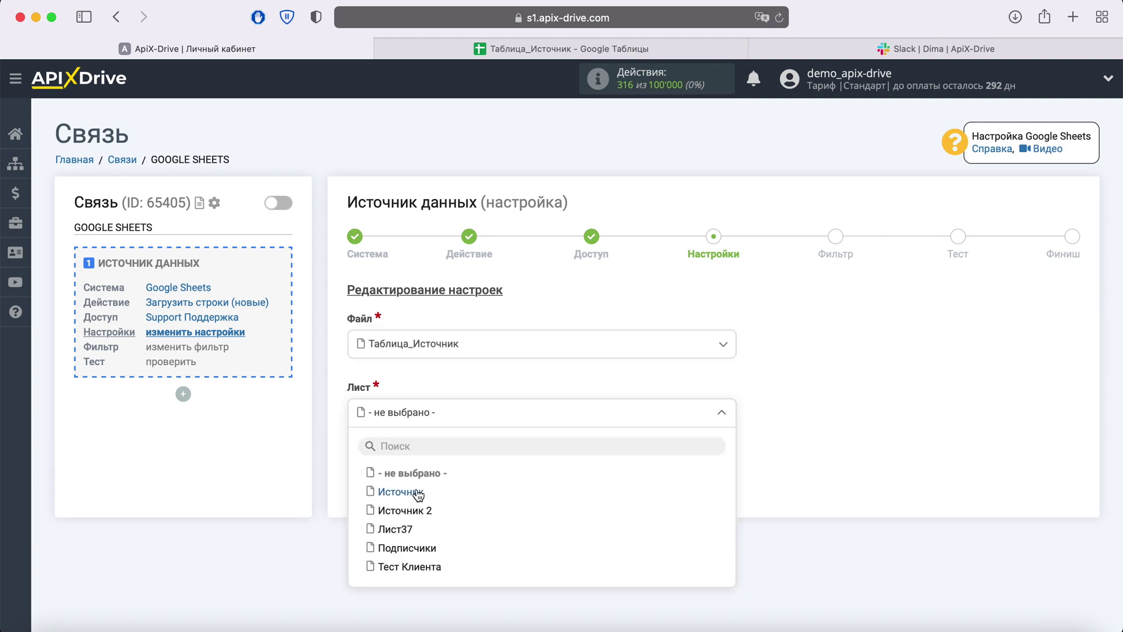
click(417, 492)
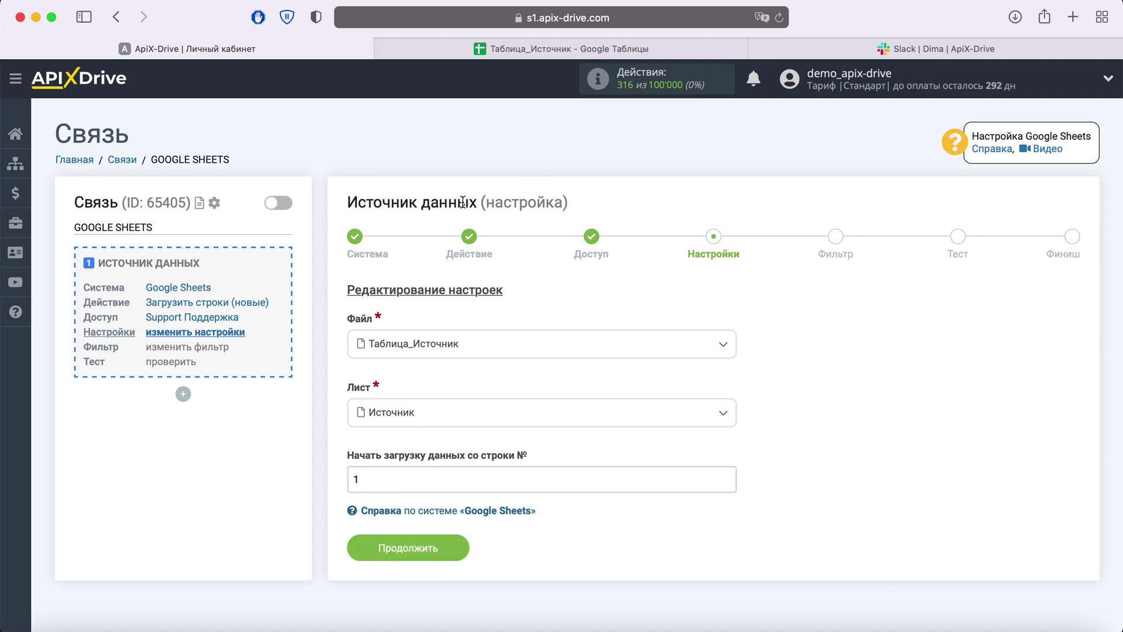
- Check the source spreadsheet's rows, set data loading to start from row 2, and save the source settings
click(544, 51)
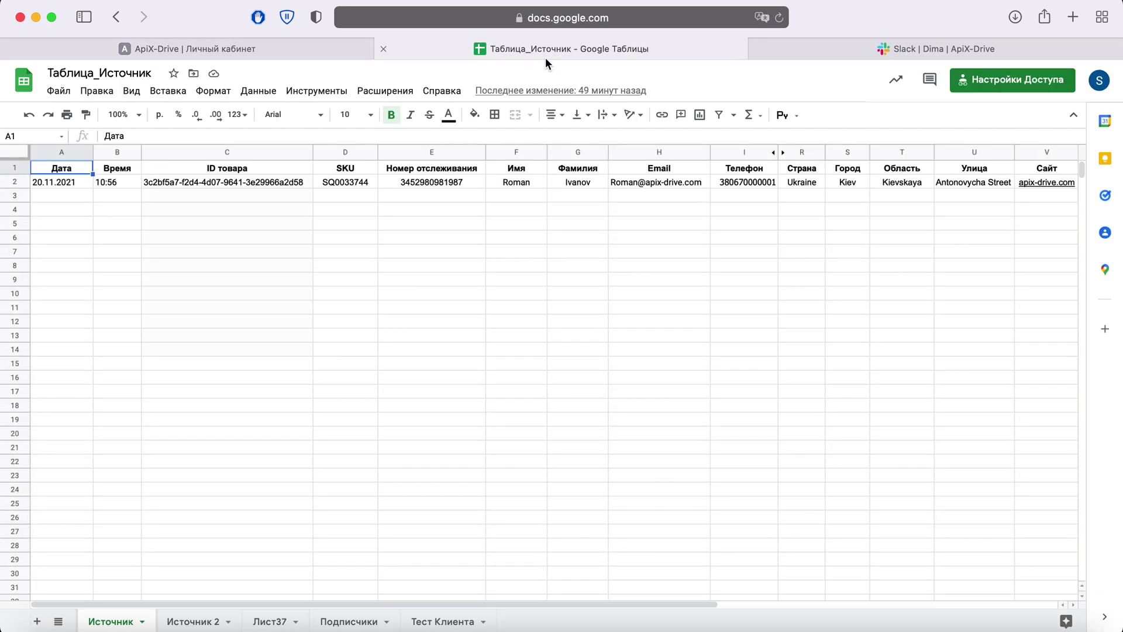
click(316, 47)
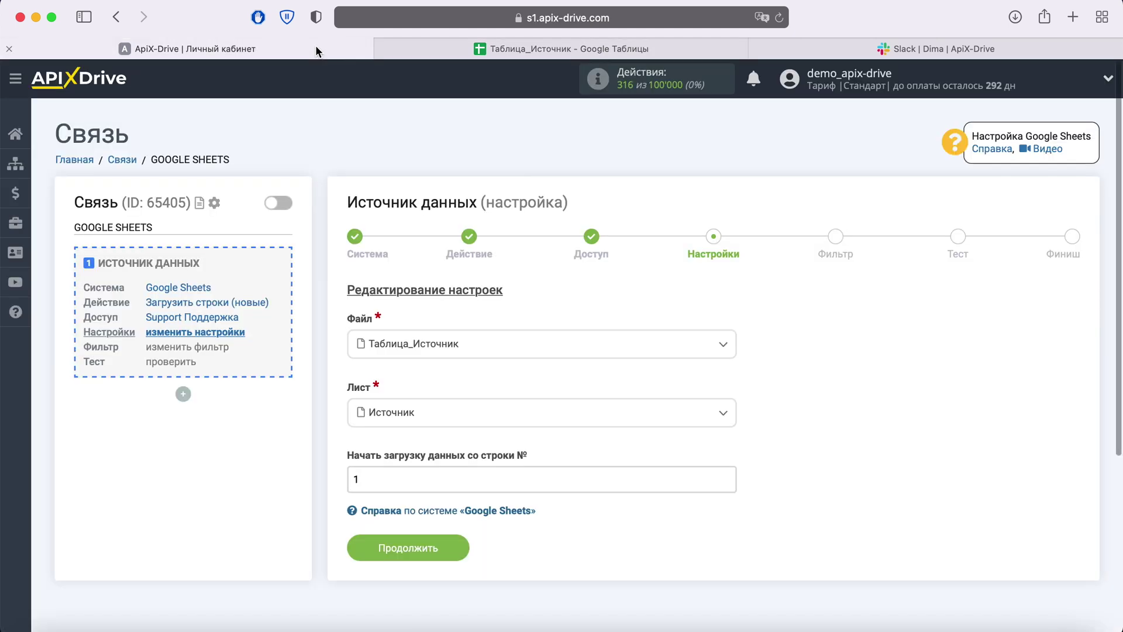
click(356, 480)
double_click(357, 479)
text(2)
click(461, 553)
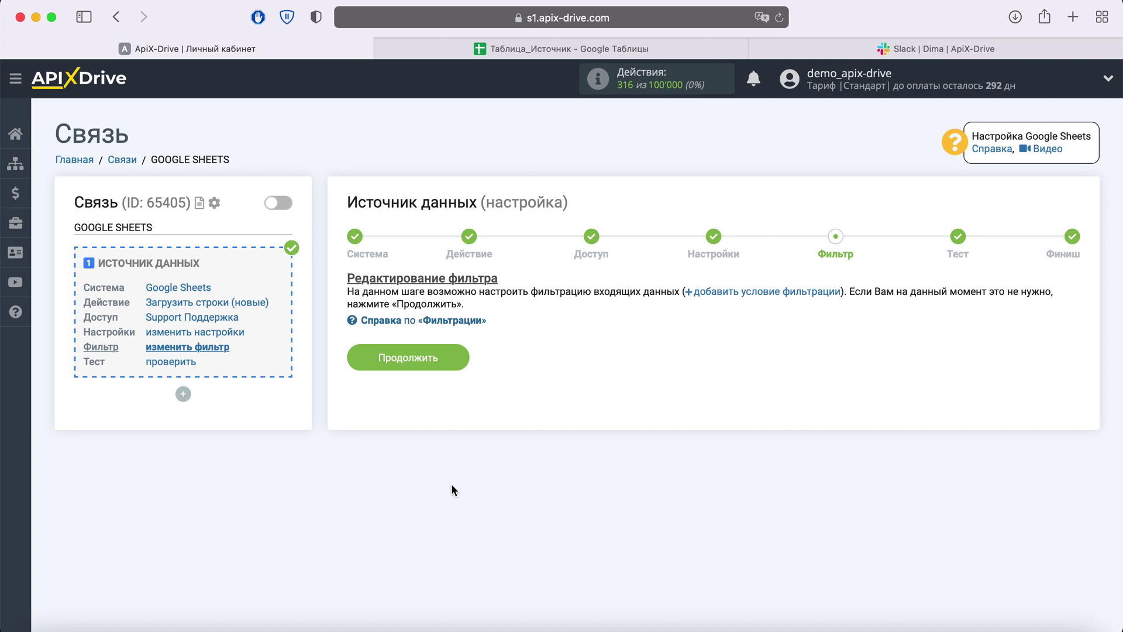
- Continue without a source filter, review the test row data, and complete the data source setup
click(458, 362)
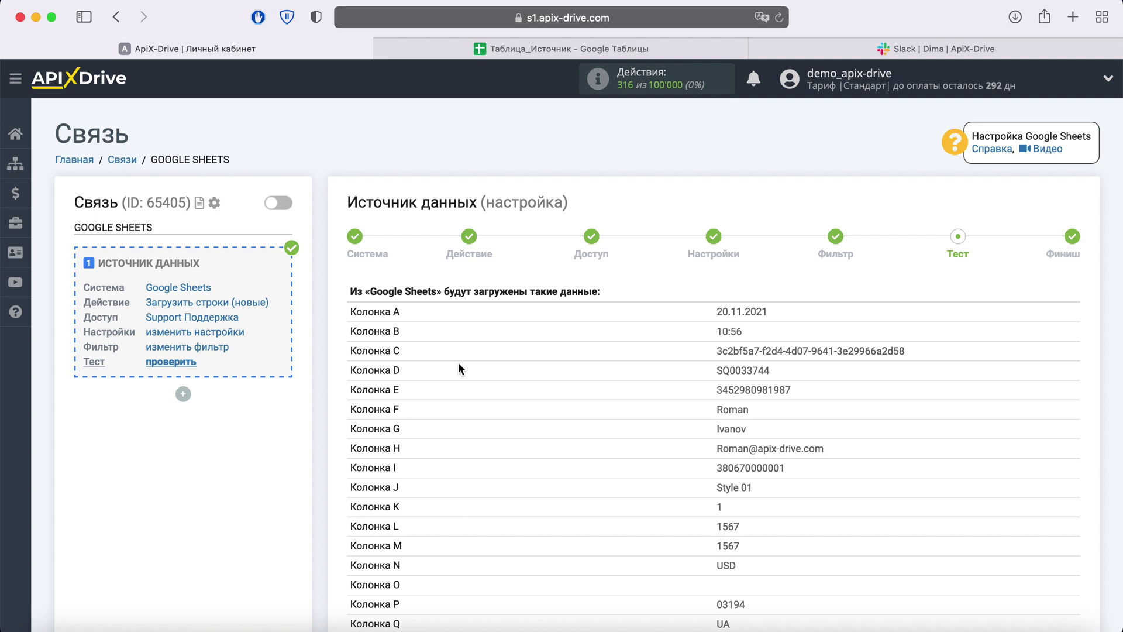
scroll(459, 364, down, 6)
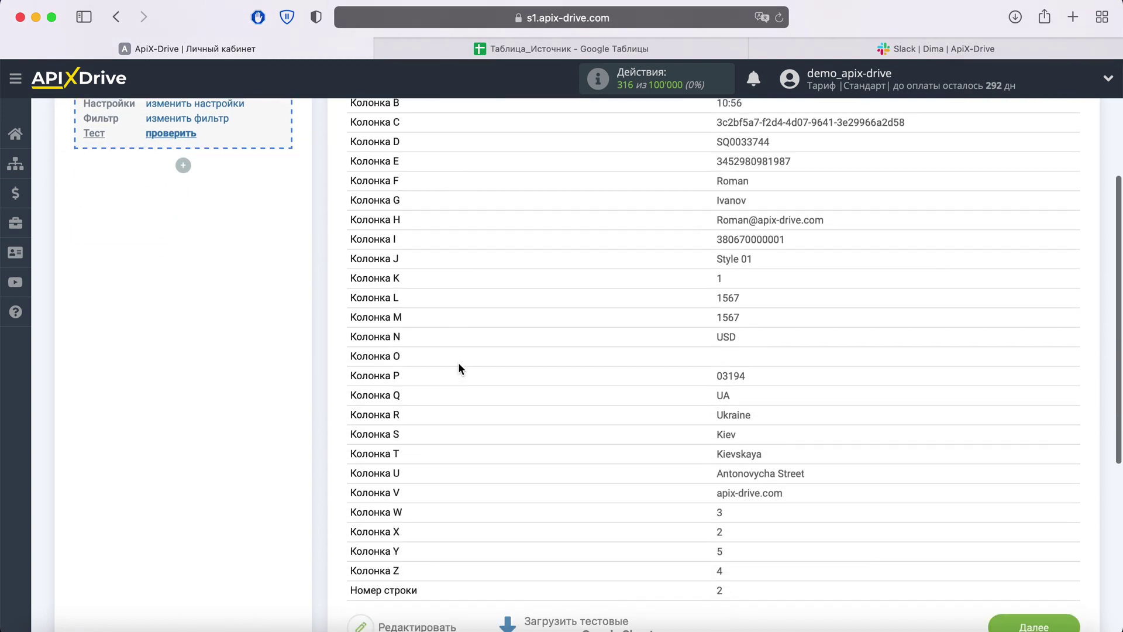
click(1034, 522)
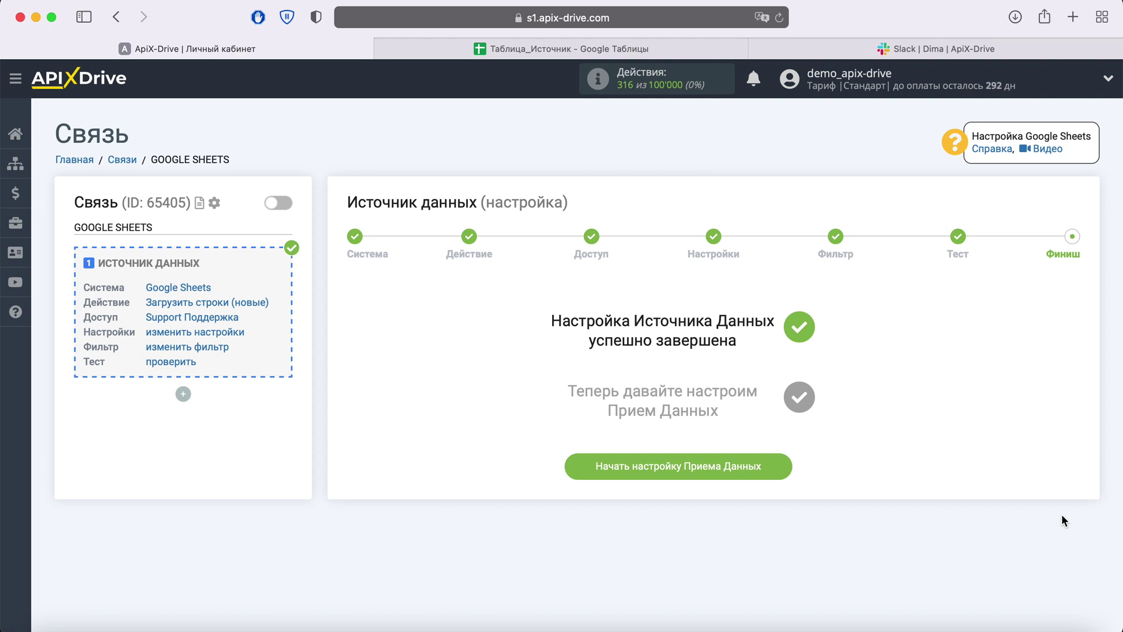
- Start the data destination setup and choose Slack as the receiving system
click(774, 462)
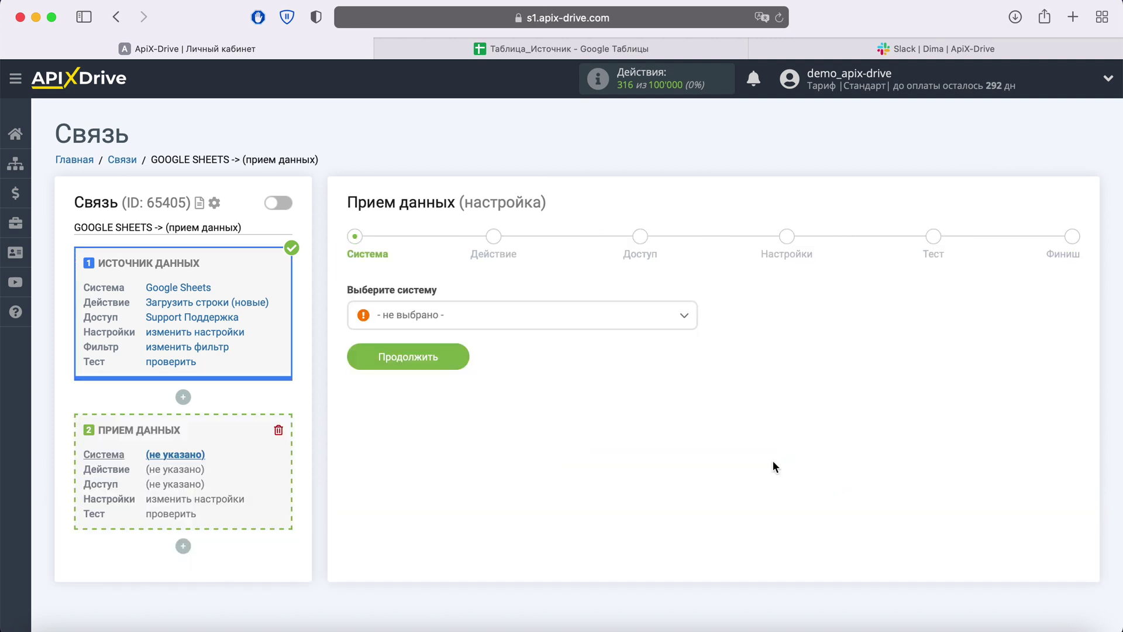
click(665, 318)
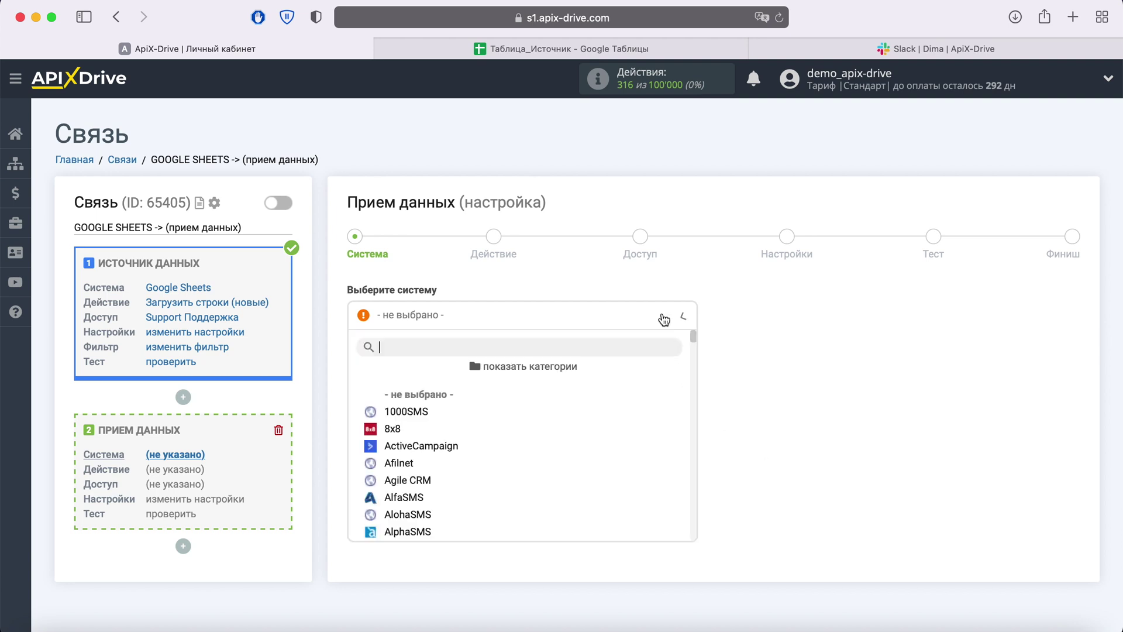
scroll(657, 425, down, 20)
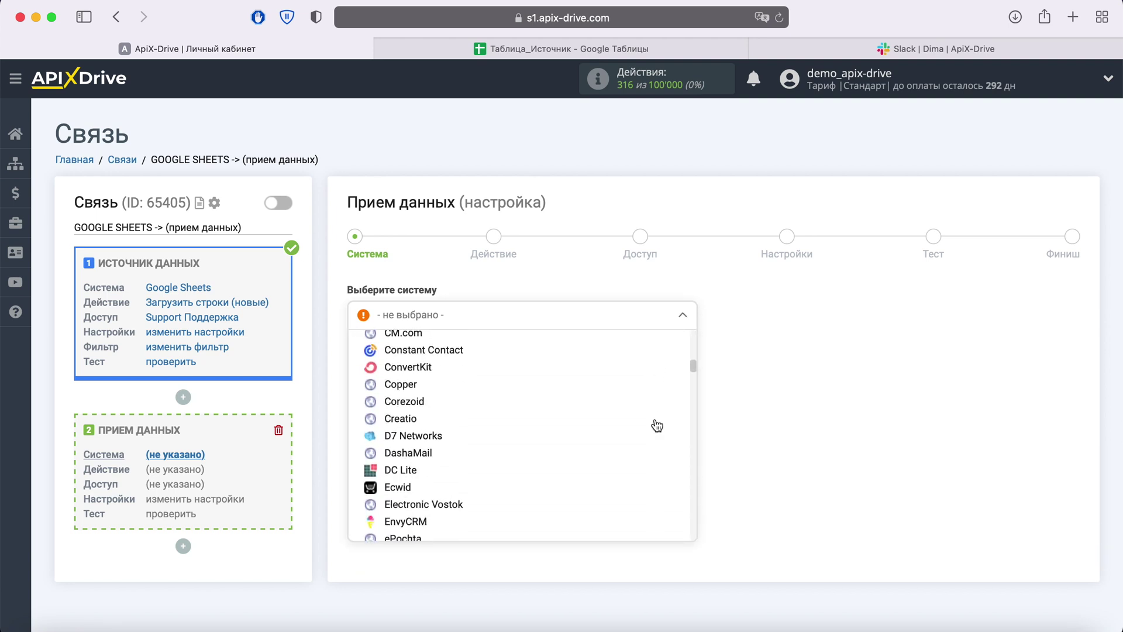
scroll(657, 425, down, 20)
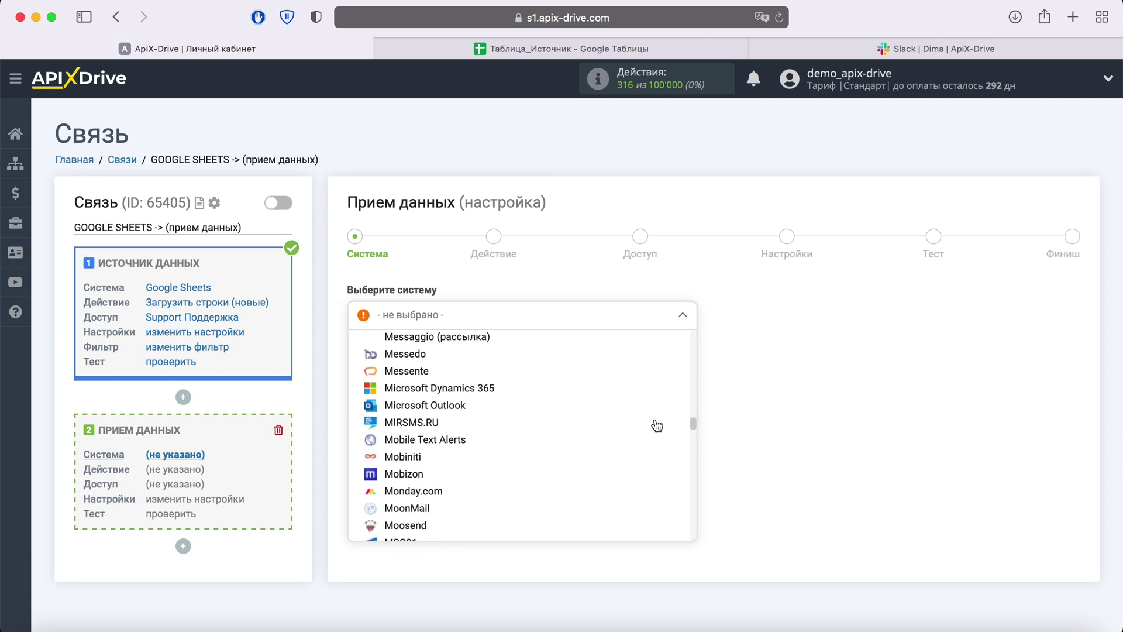
scroll(657, 425, down, 15)
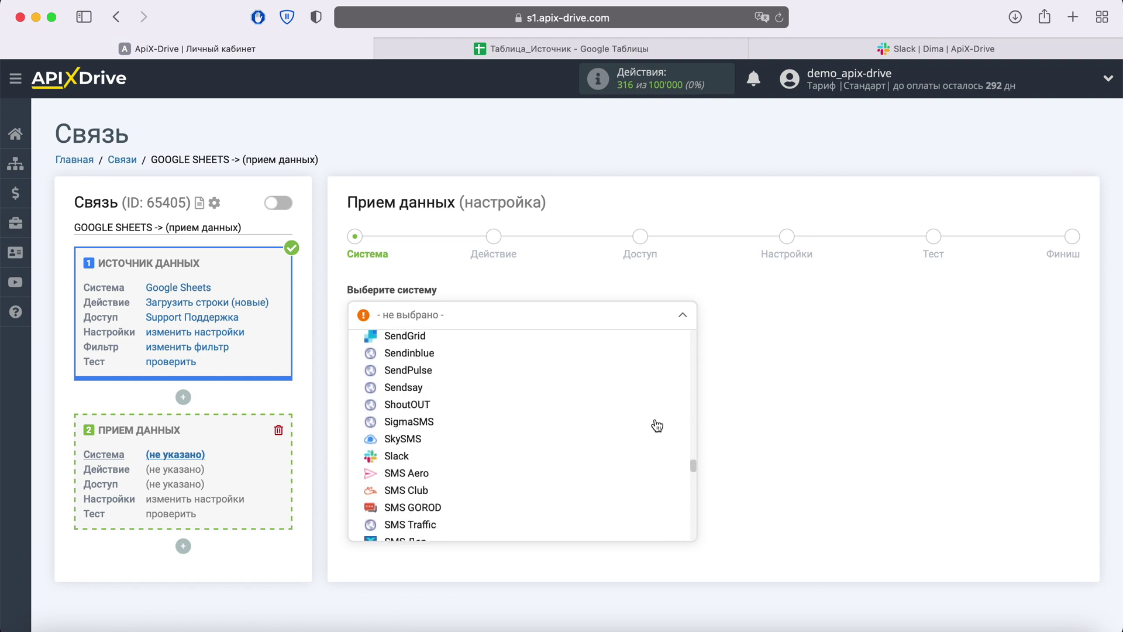
click(421, 413)
click(445, 368)
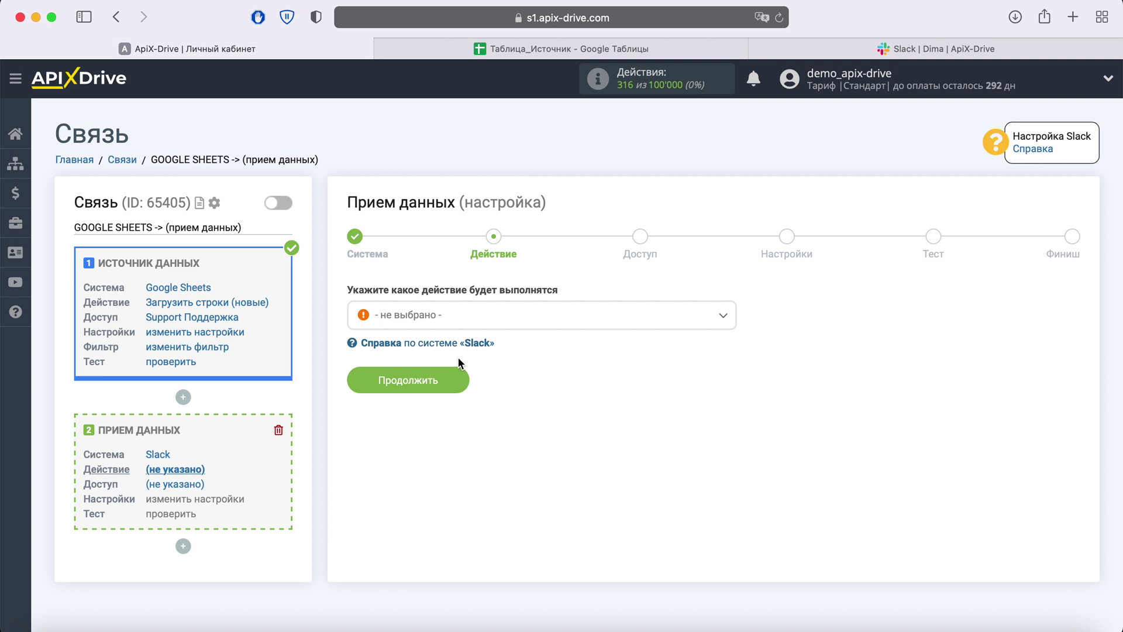
- Set the Slack action to "Отправка сообщений (пользователю)" and continue to the access stage
click(519, 319)
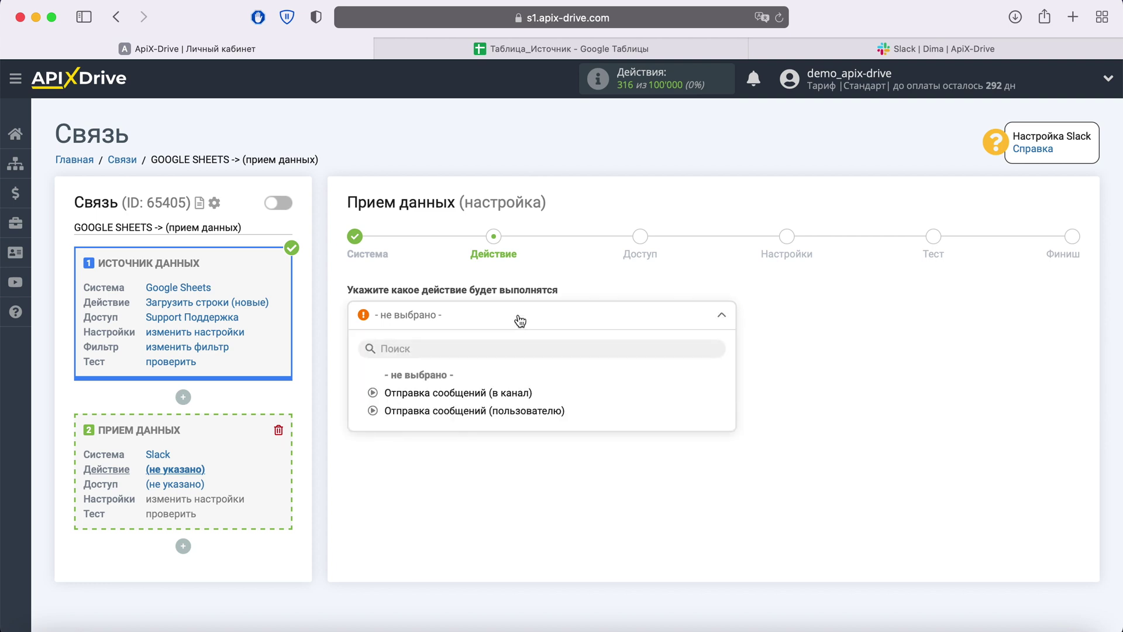
click(504, 413)
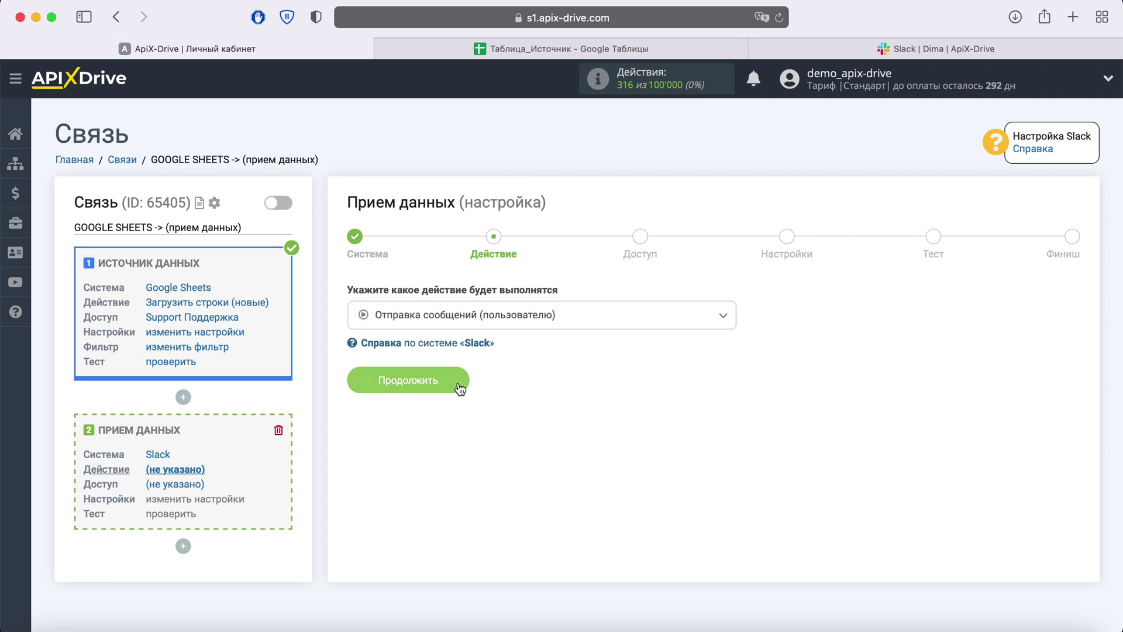
click(461, 389)
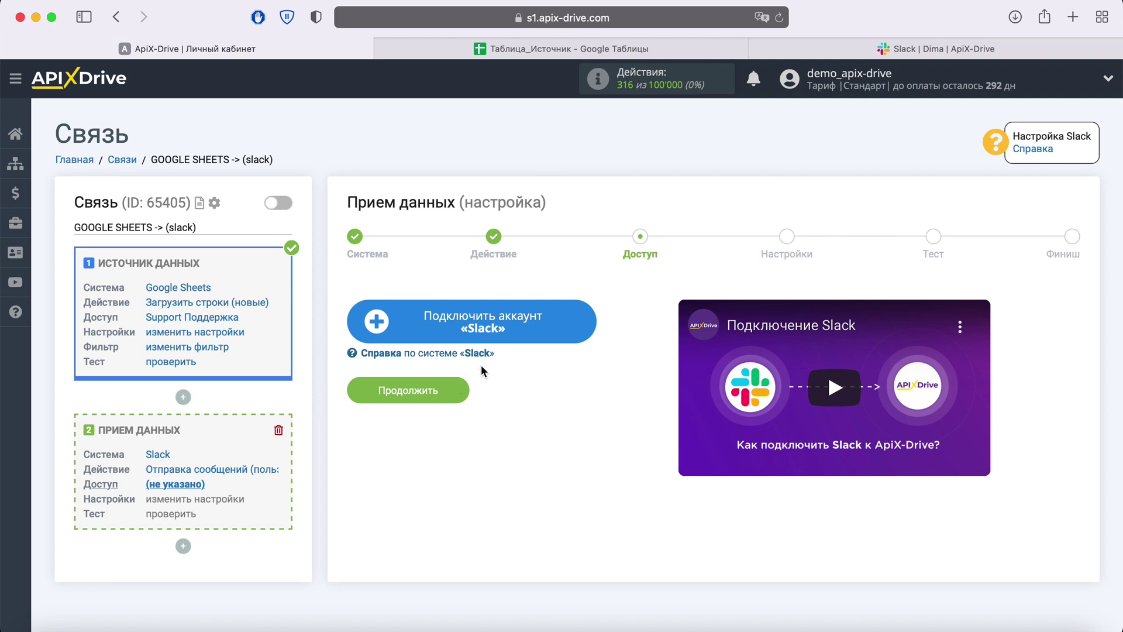
- Start connecting a Slack account and continue sign-in with the workspace URL "apix-driveworkspace"
click(583, 322)
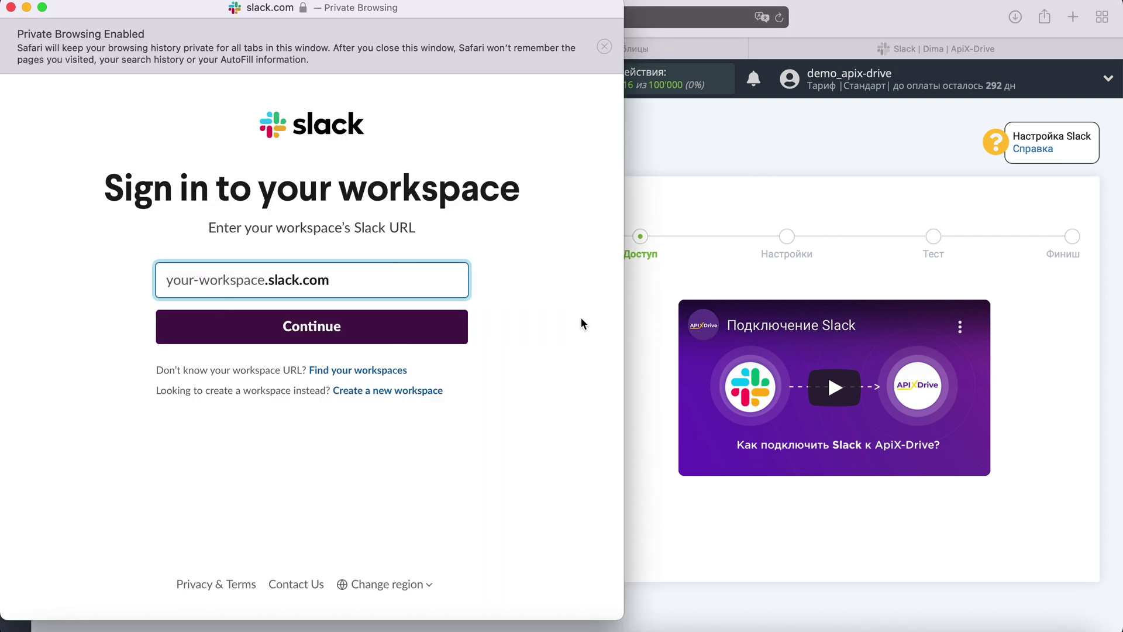
right_click(187, 272)
click(223, 324)
click(225, 331)
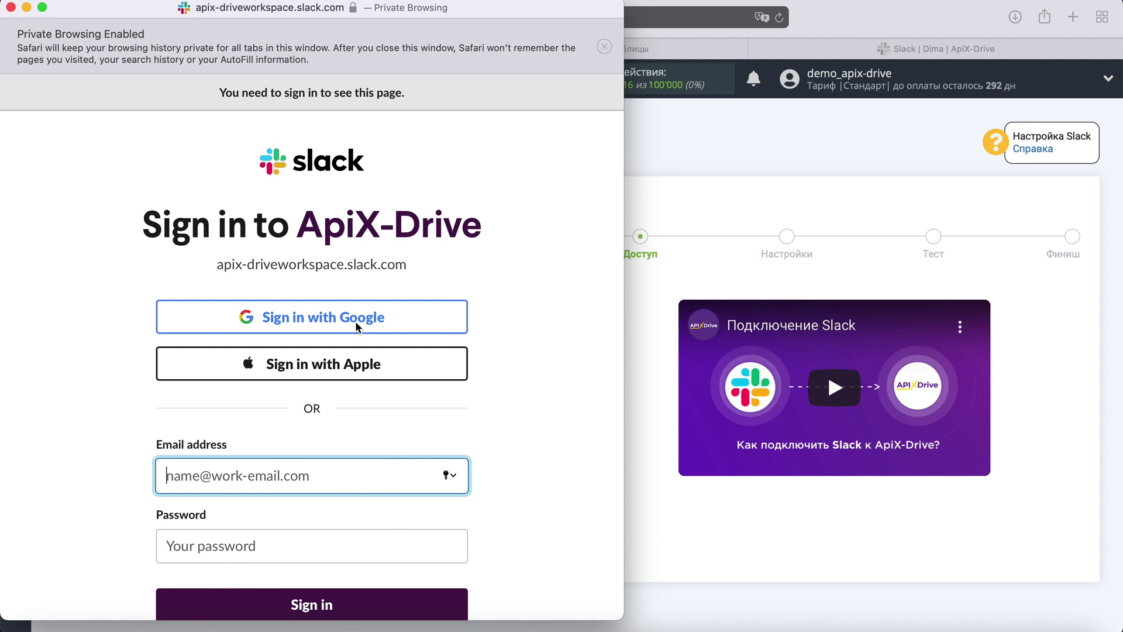
- Sign in to the Slack workspace with a Google account and allow ApiX-Drive to access it
click(375, 317)
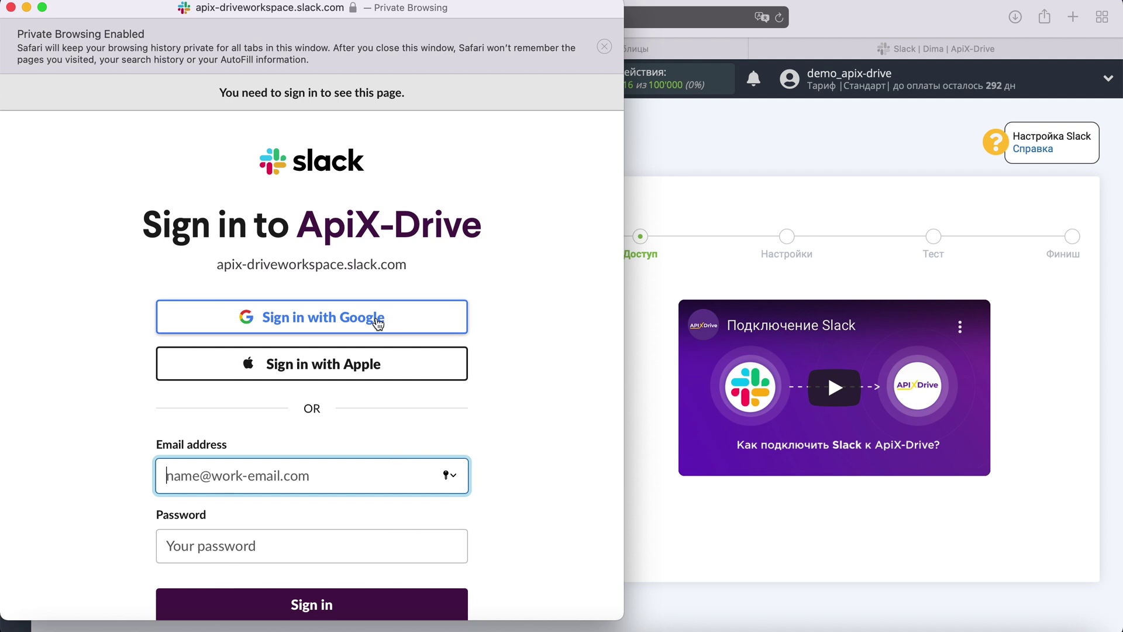
click(303, 342)
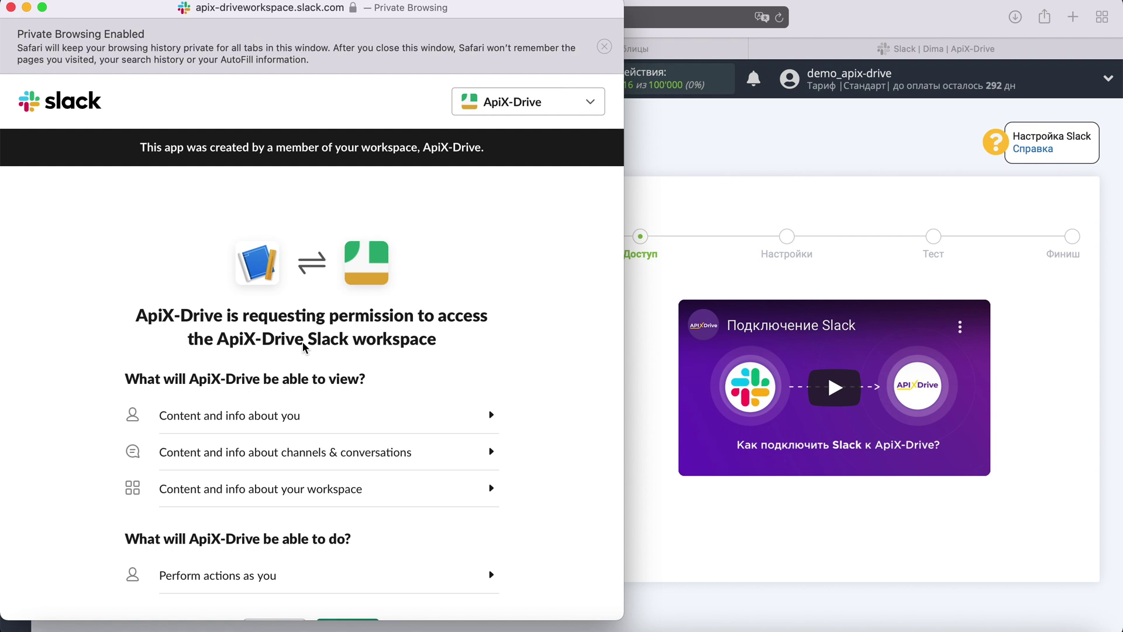
scroll(303, 346, down, 1)
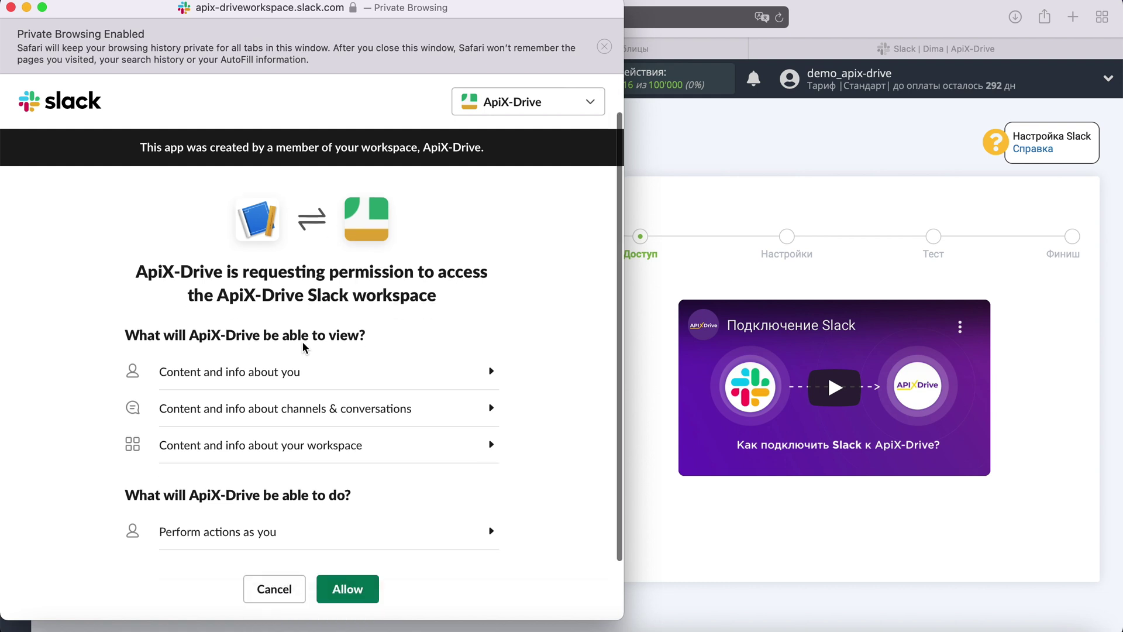
click(370, 522)
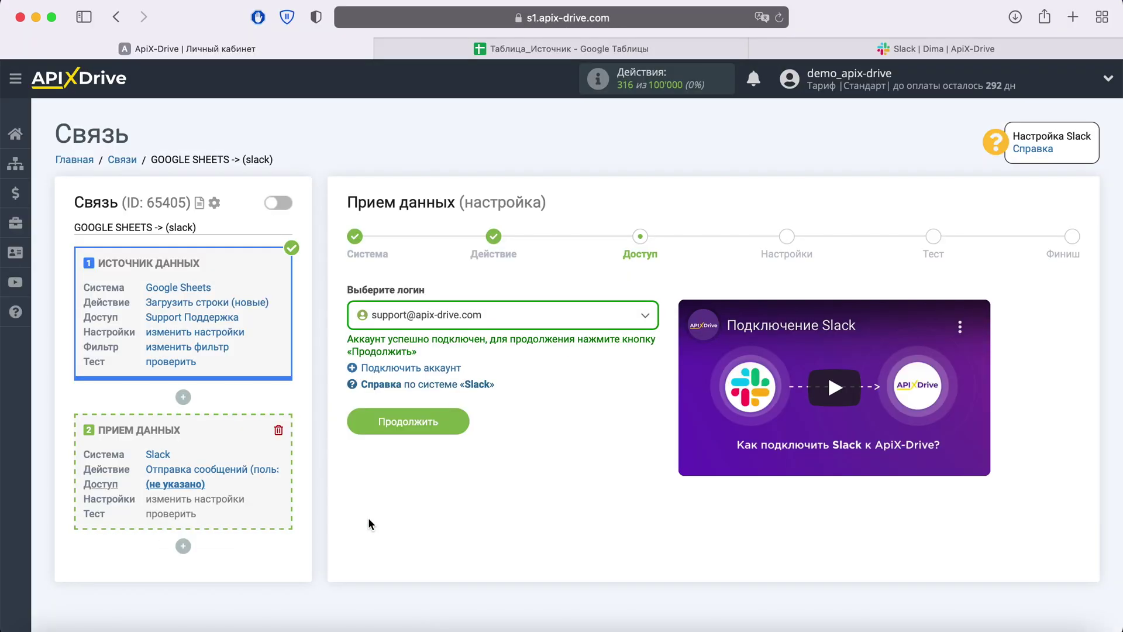
- Select the newly connected Slack account as the login and continue to the destination settings
click(632, 325)
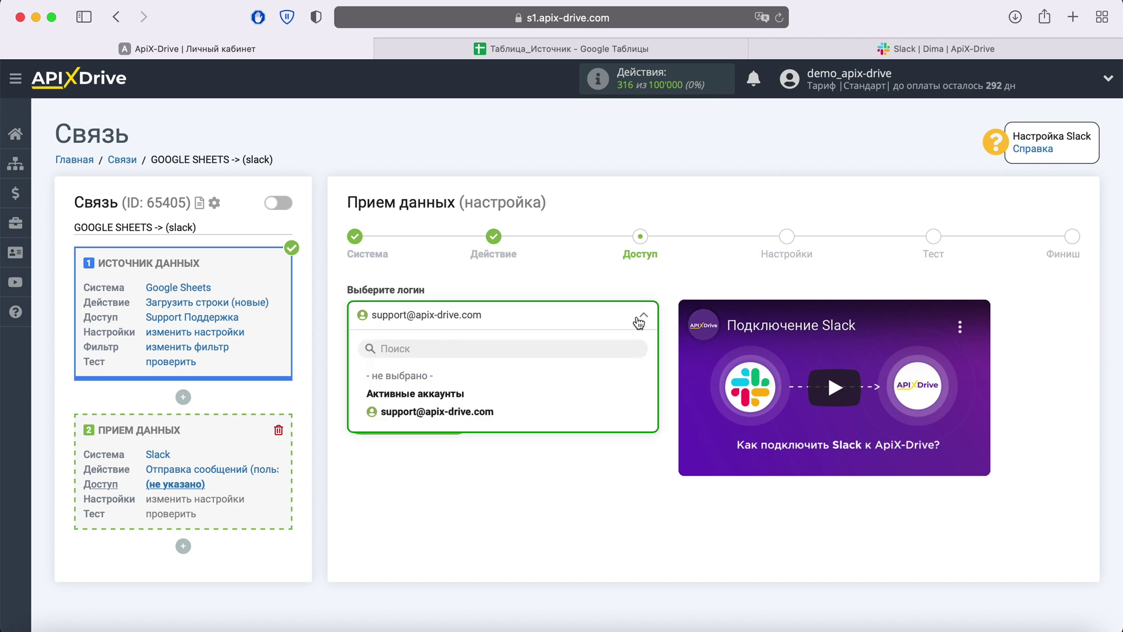
click(491, 412)
click(463, 422)
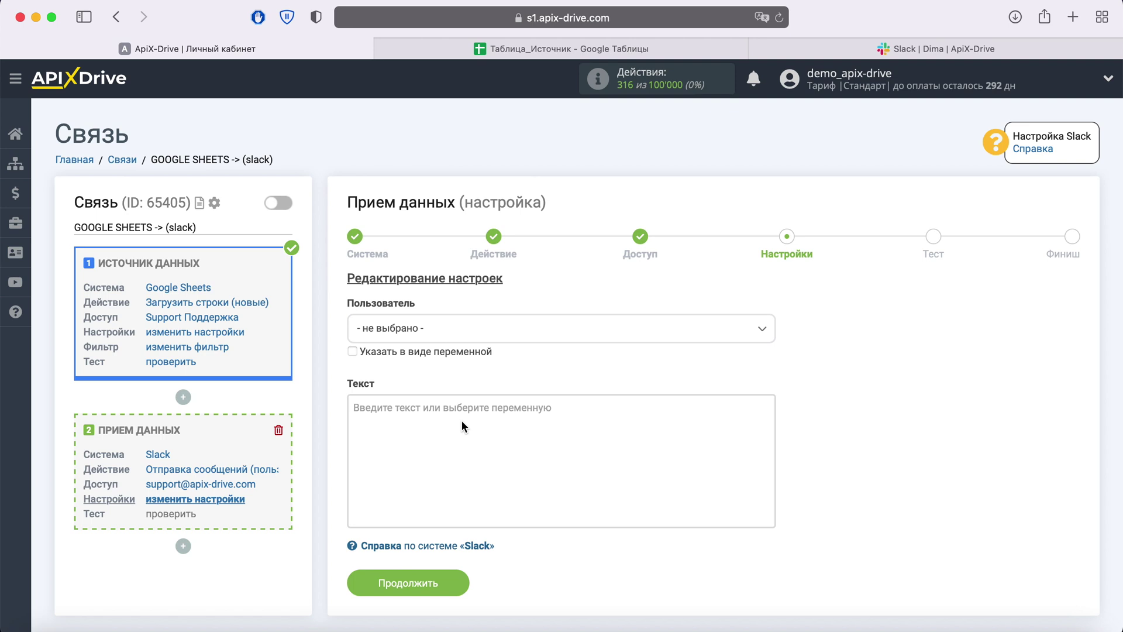
- Choose the Slack user who receives the message and insert the Google Sheets variable "Колонка D" in the message text
click(495, 334)
click(386, 414)
scroll(388, 414, down, 5)
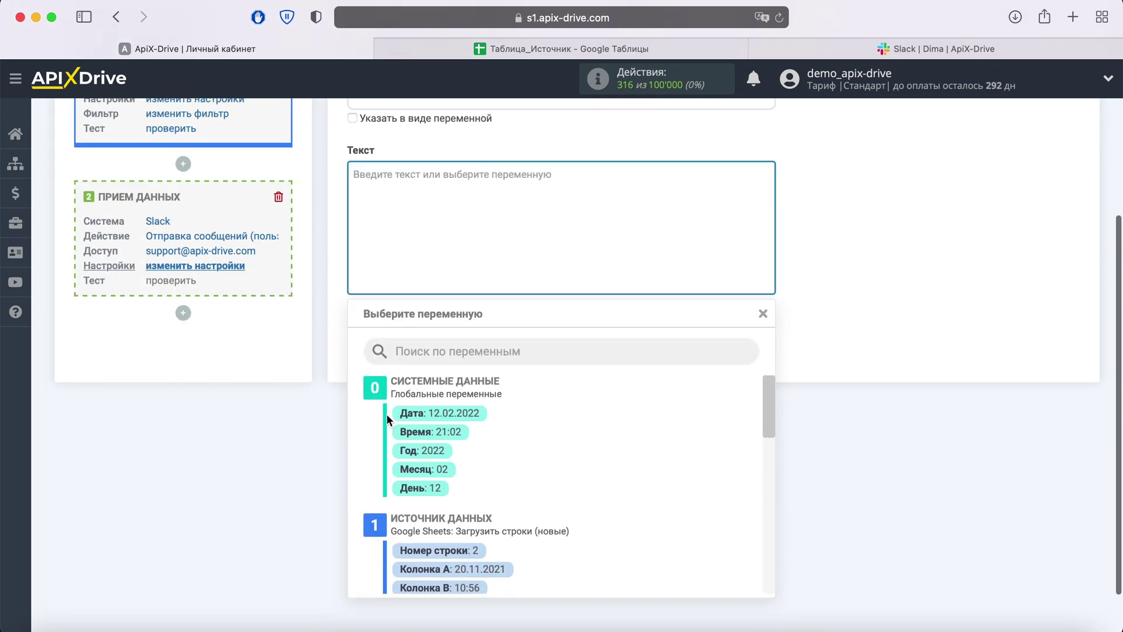
scroll(387, 415, down, 3)
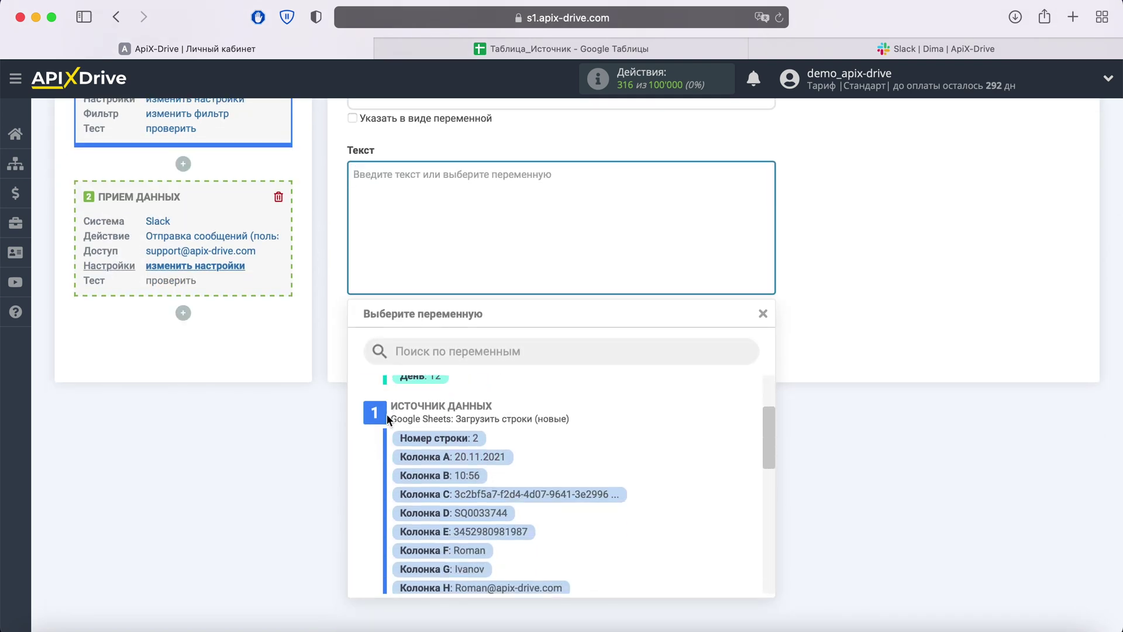
scroll(388, 415, down, 3)
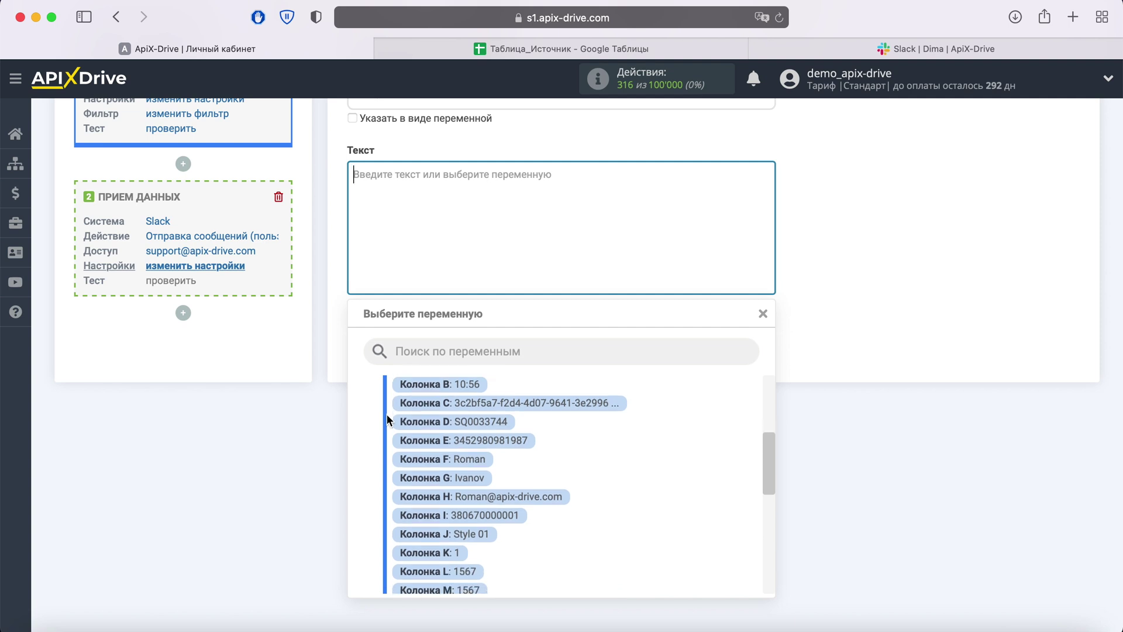
click(463, 423)
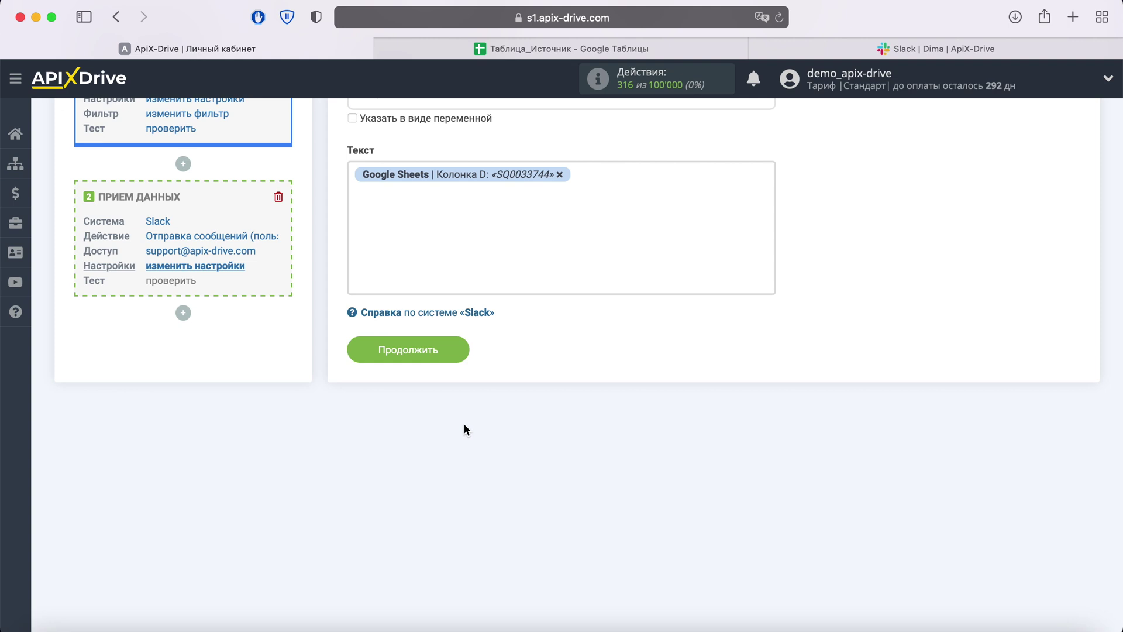
- Add the text "Новый заказ из Гугл Таблиц" before the "Колонка D" variable
click(354, 175)
text(Новый )
text(заказ из Гугл Таб)
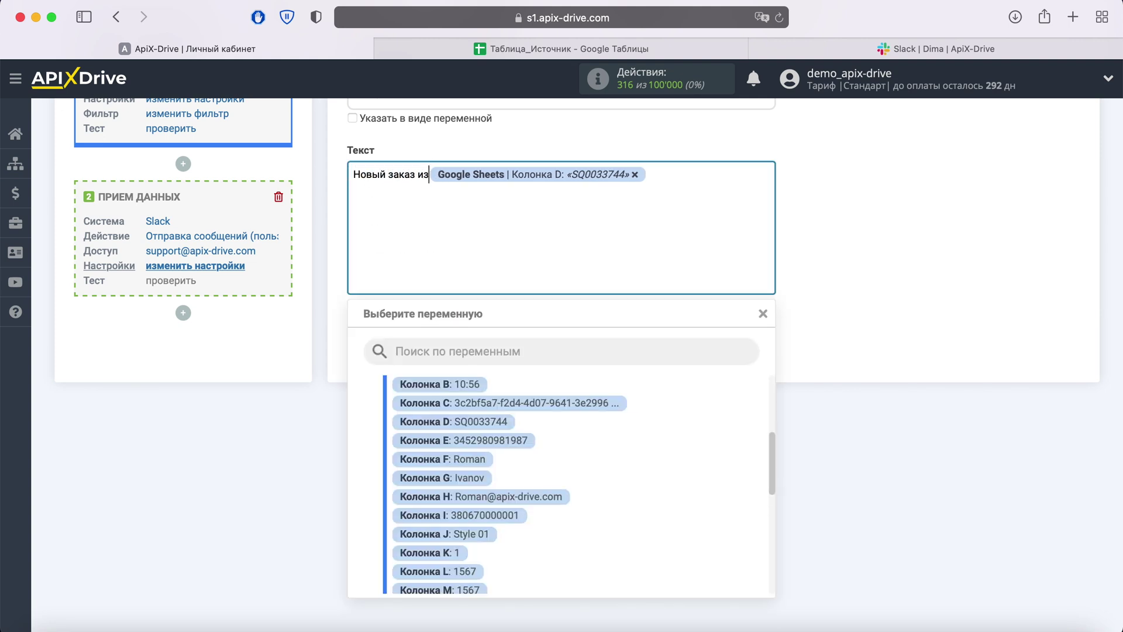
text(лиц)
- Add a new message line "Имя" followed by the variables "Колонка F" and "Колонка G"
click(723, 178)
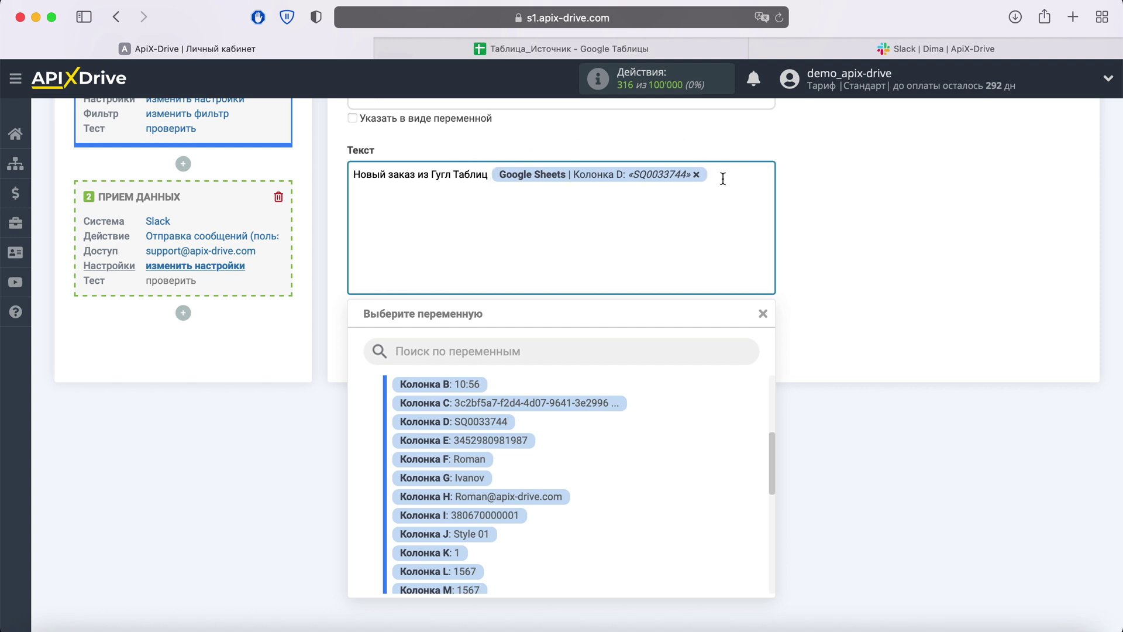
key(Return)
text(Имя)
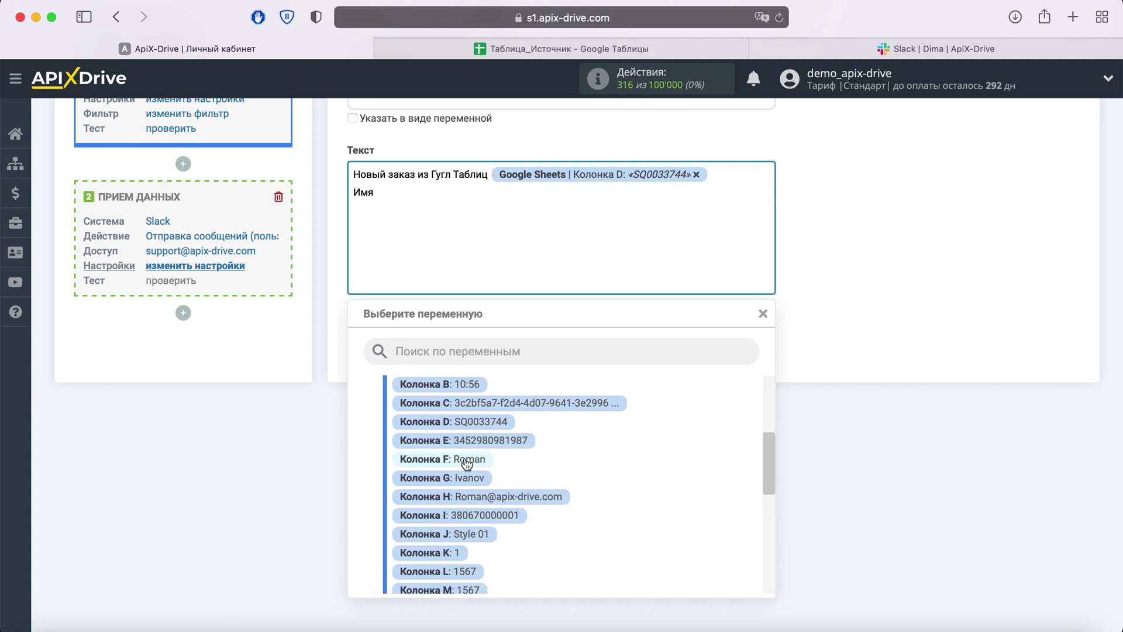
click(467, 464)
click(602, 186)
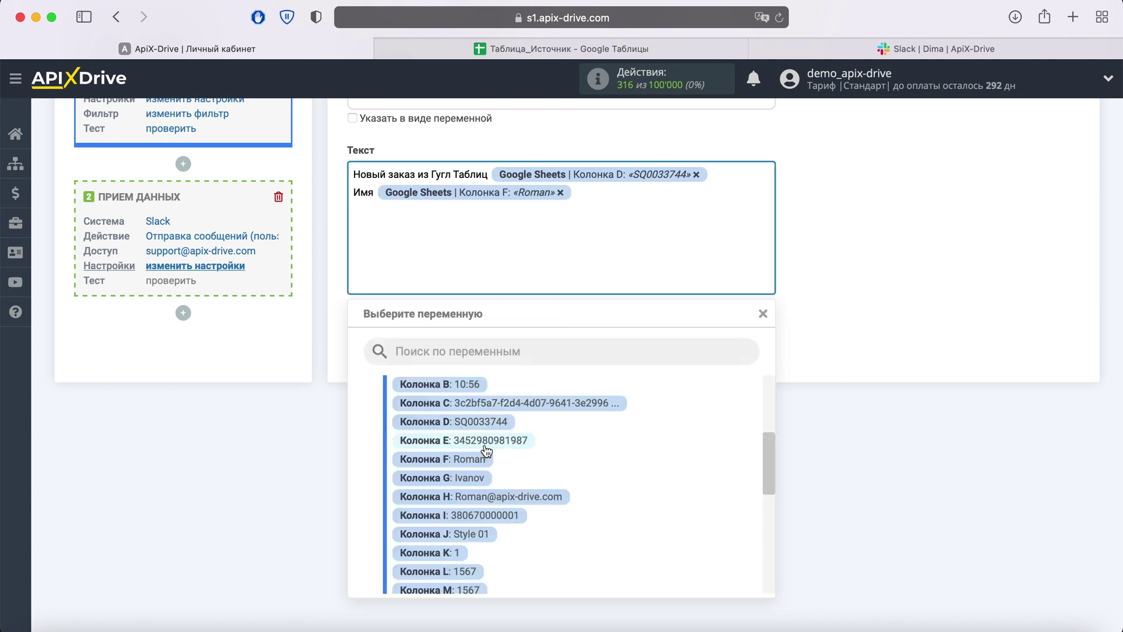
click(480, 477)
- Add a "Телефон" line with the variable "Колонка I" and an "Email" line with "Колонка H"
key(Return)
text(Телефон)
click(454, 262)
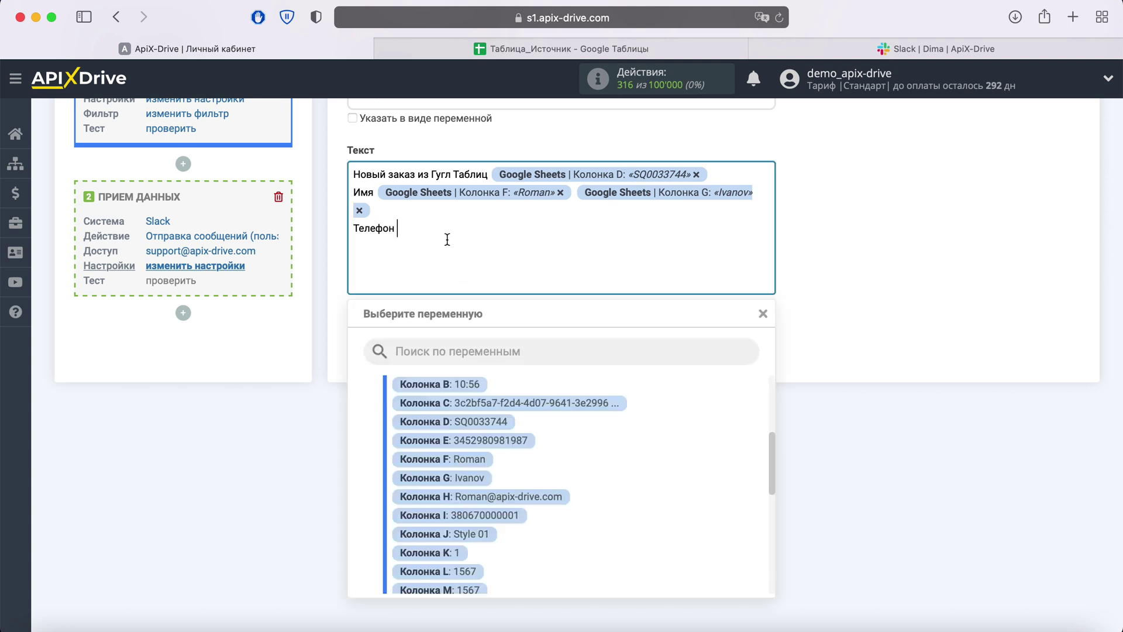
click(510, 523)
key(Return)
text(Email)
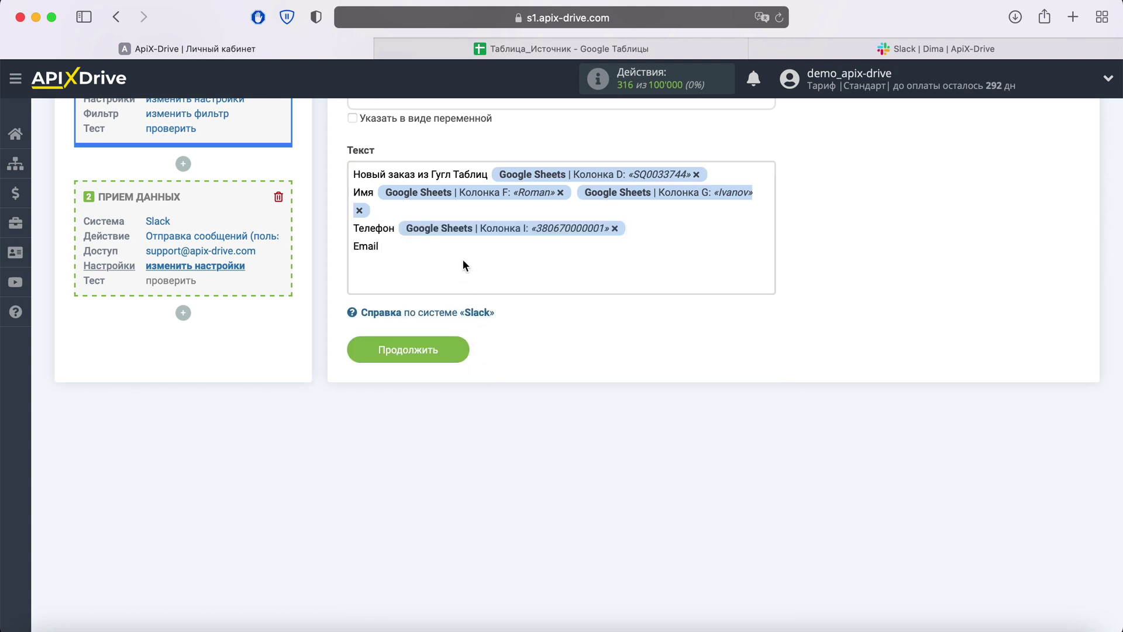
click(464, 266)
click(510, 498)
- Add a "Заказ" line to the message, followed by the variables "Колонка J", "Колонка K" and "Колонка L" on separate lines
key(Return)
text(Заказ)
click(400, 284)
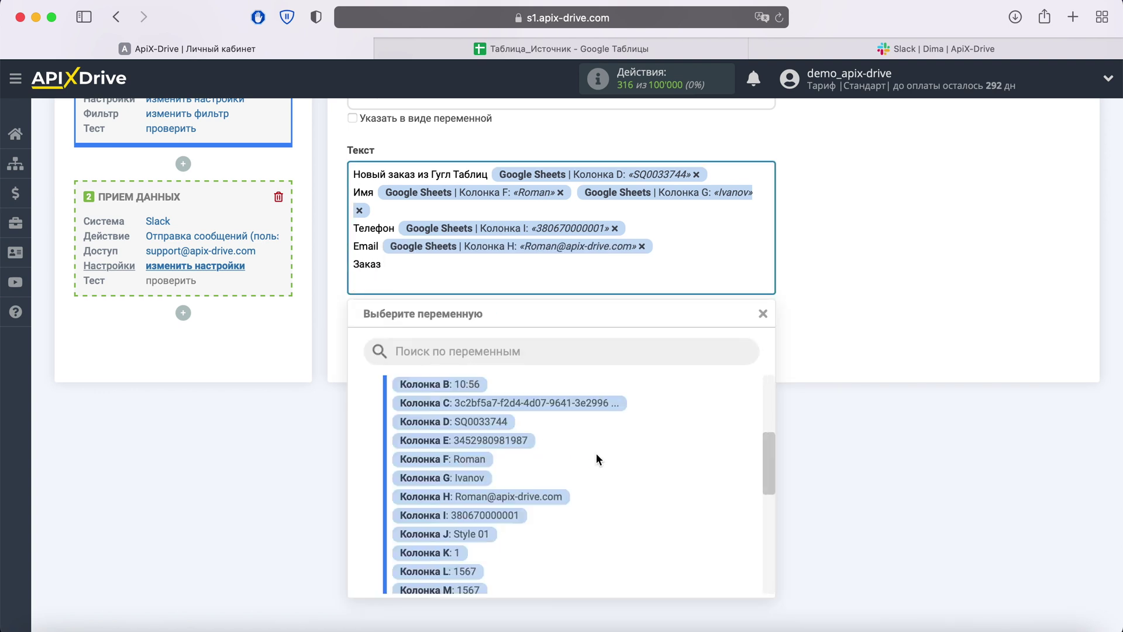
click(475, 533)
key(Return)
click(397, 275)
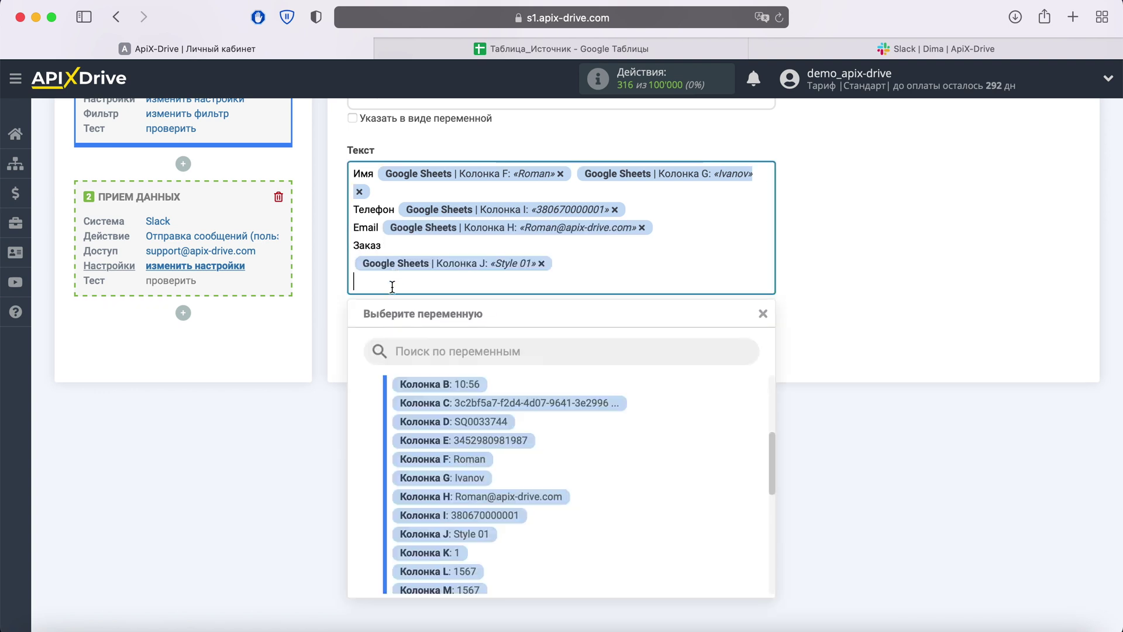
click(447, 552)
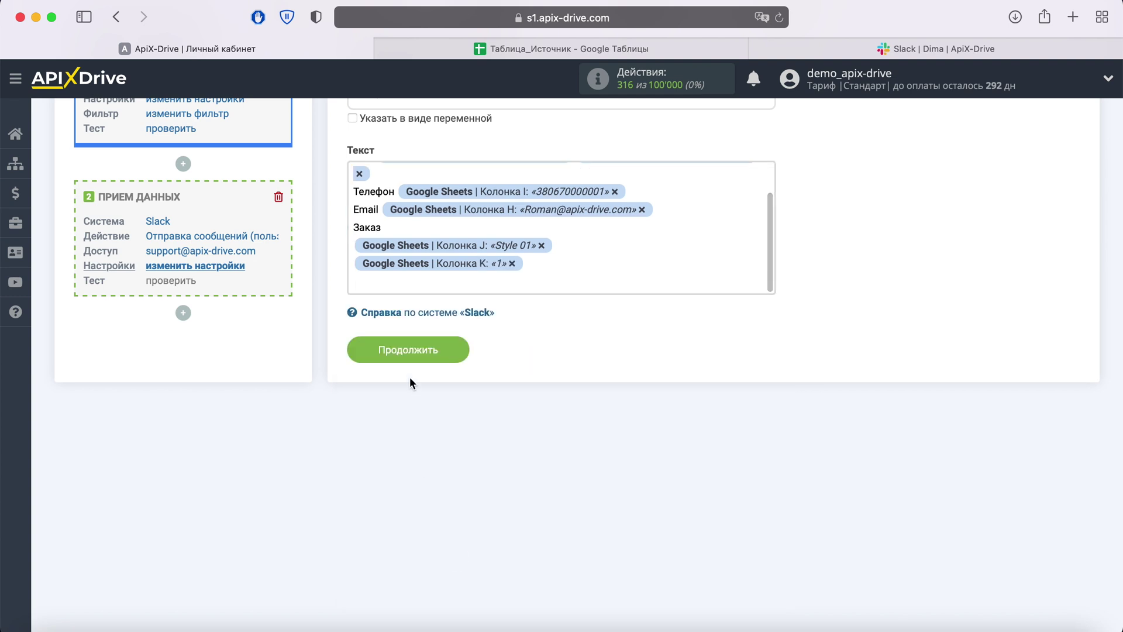
click(401, 292)
click(465, 573)
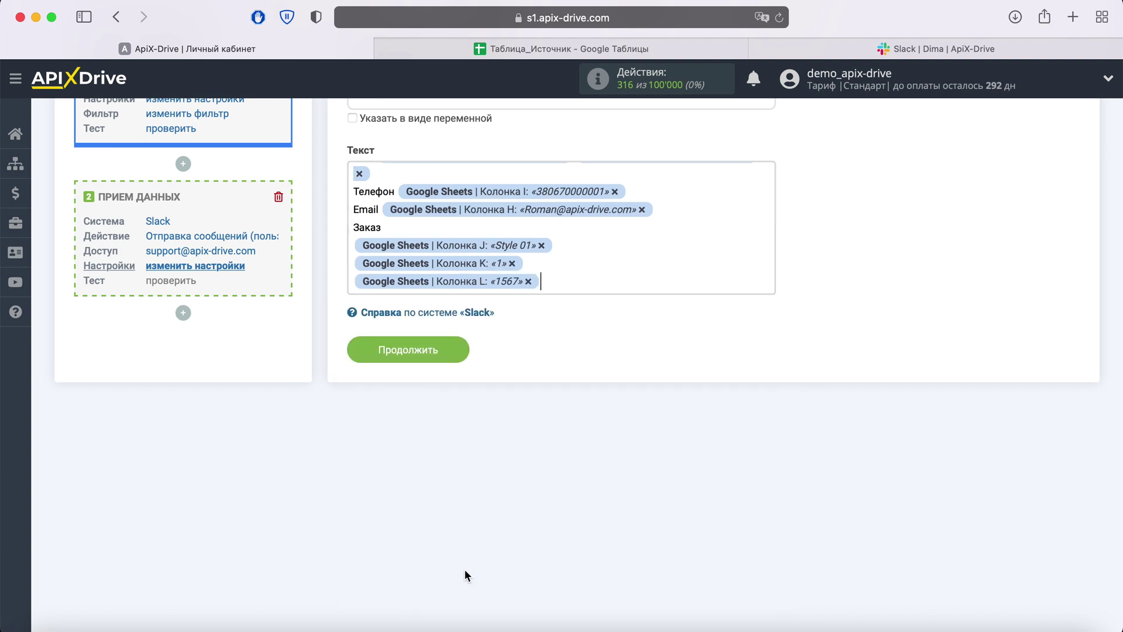
- Add a final message line "Сумма" followed by the variable "Колонка M"
key(Return)
text(Сумма)
click(437, 286)
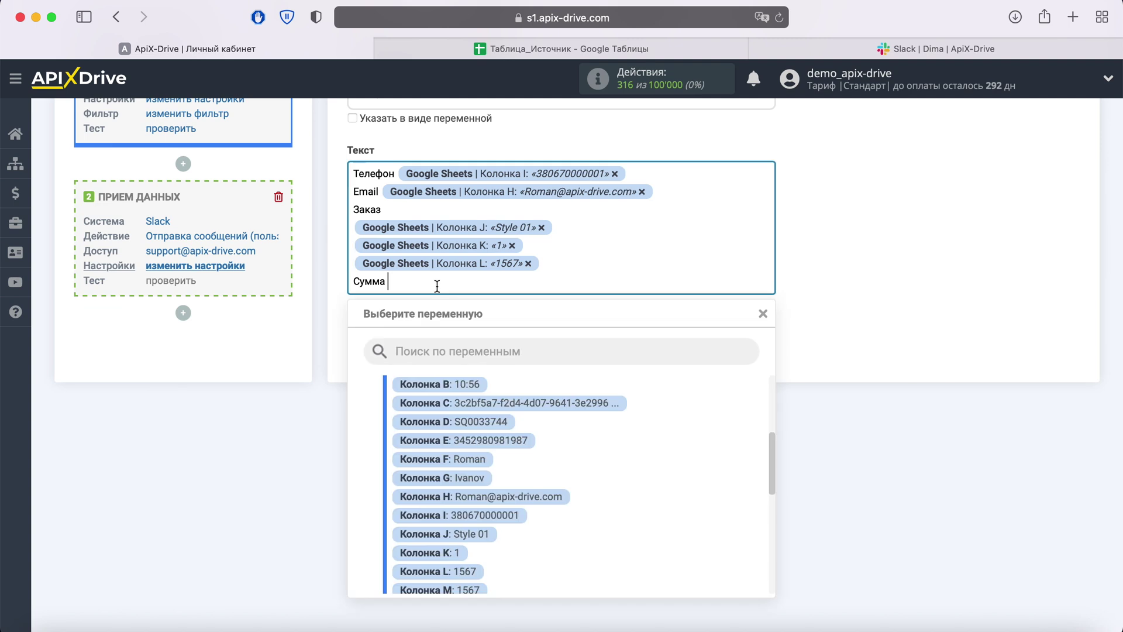
scroll(535, 558, down, 1)
click(471, 579)
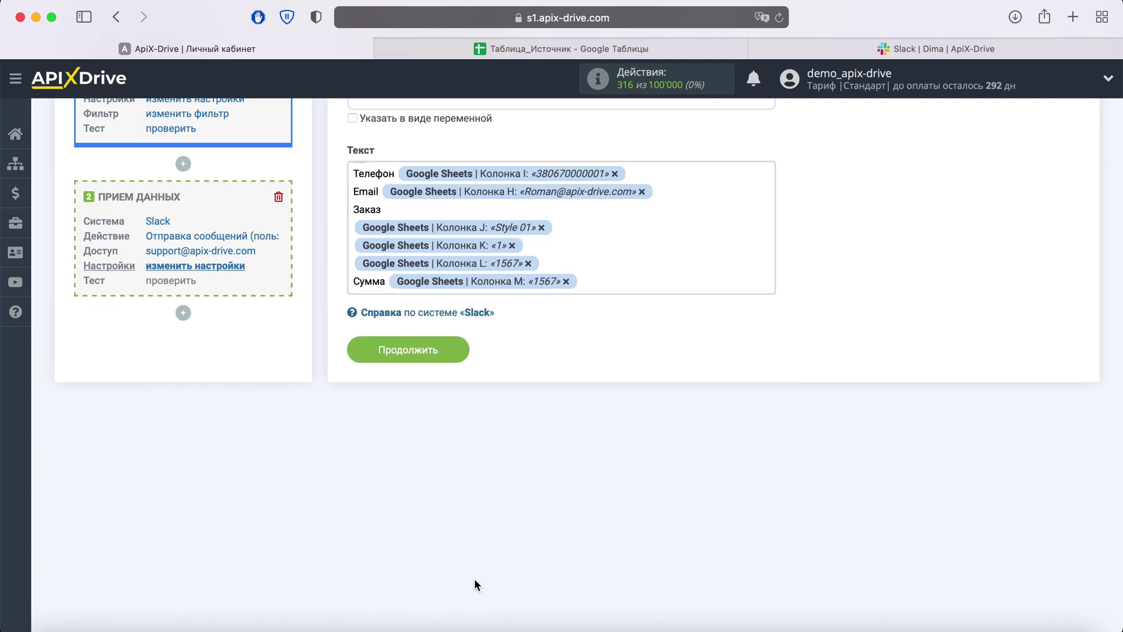
- Continue to the test stage, send the test data to Slack, and check the received message in Slack
click(453, 349)
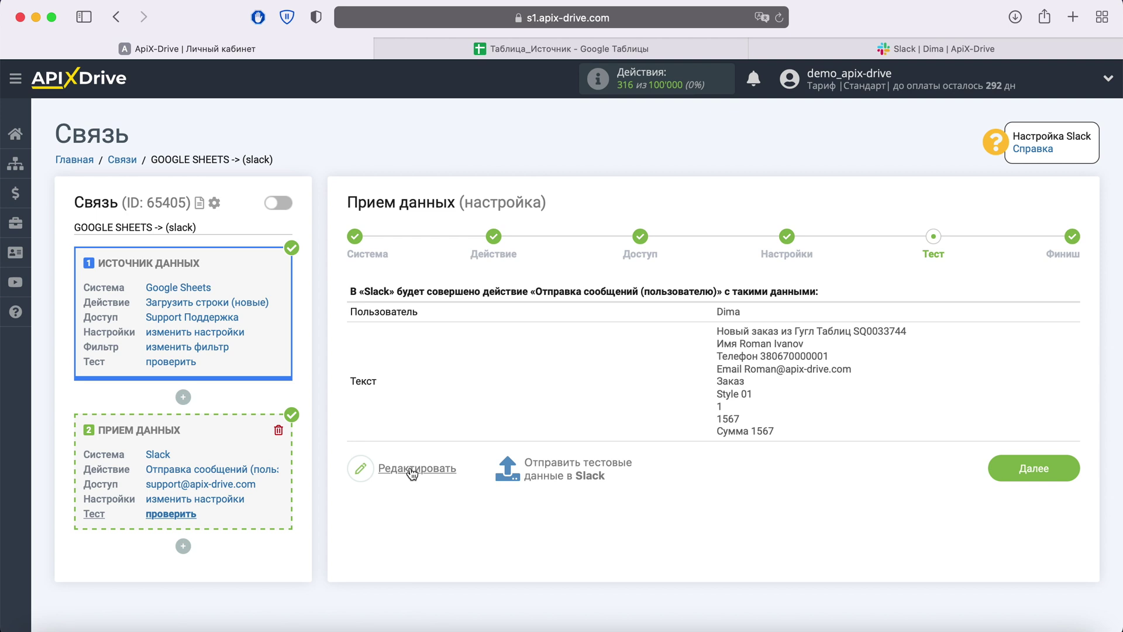
click(560, 463)
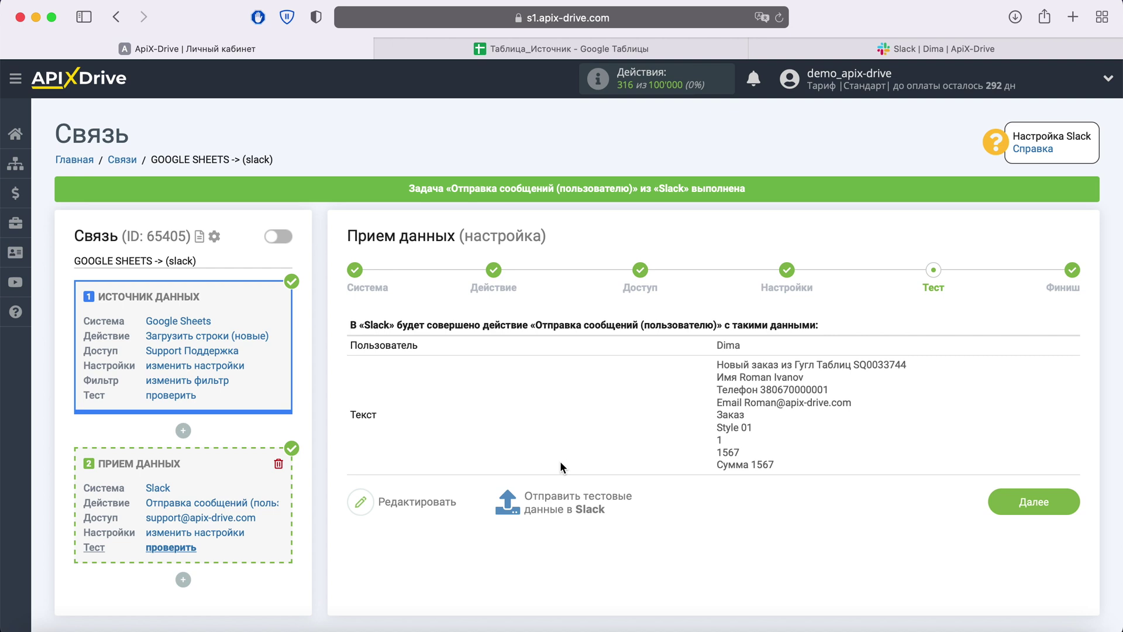
click(894, 49)
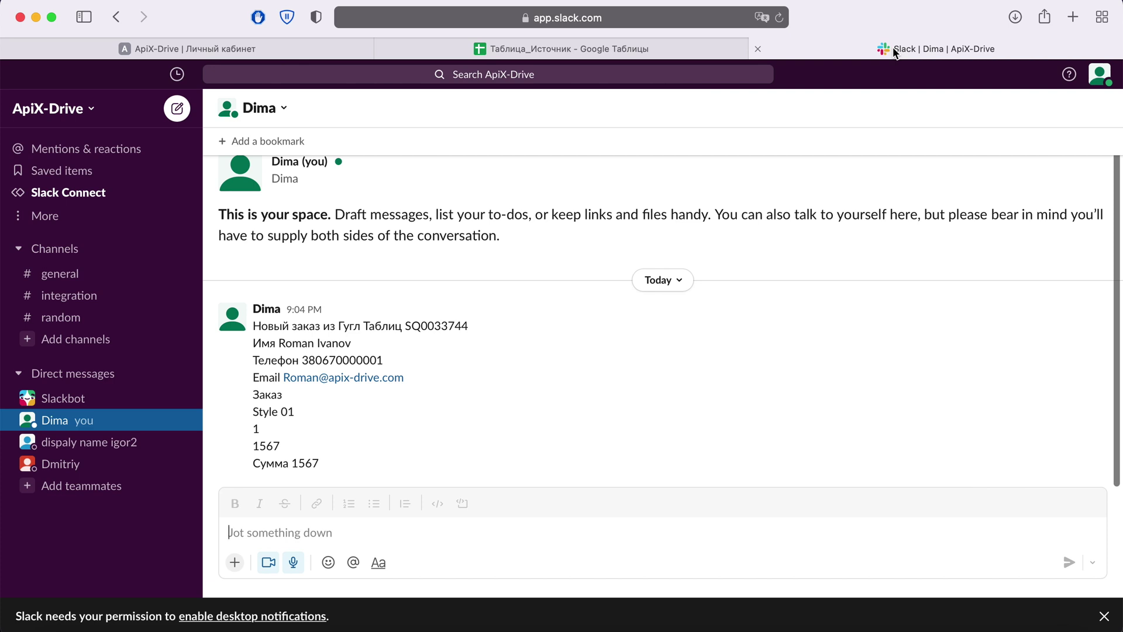
- Return to ApiX-Drive, complete the data destination setup, and enable automatic updates for the connection
click(321, 47)
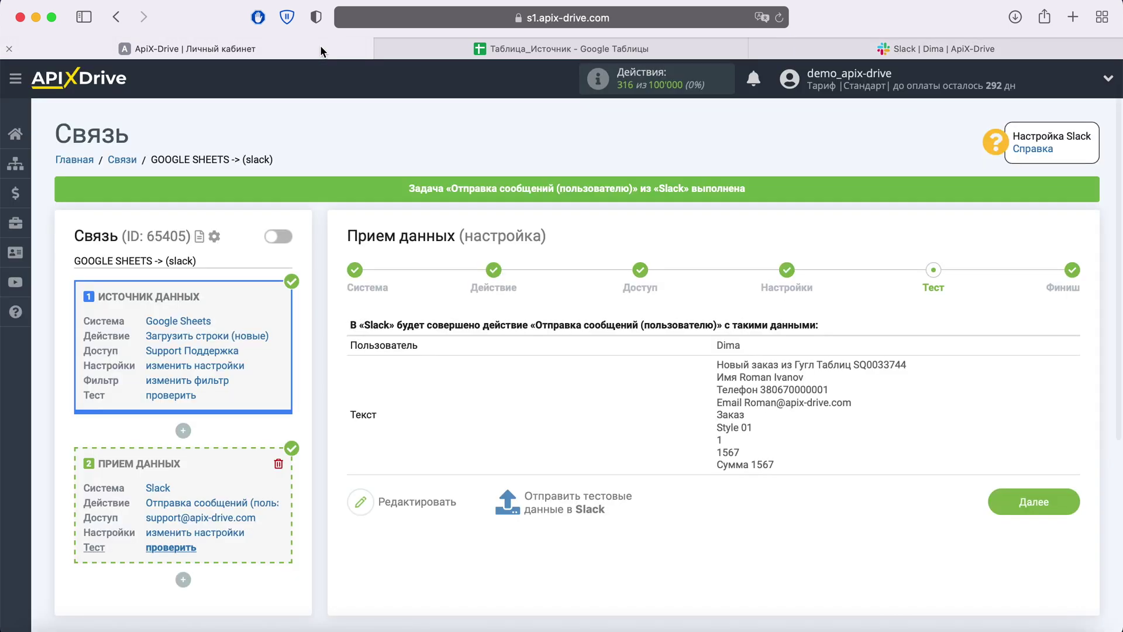
click(1057, 512)
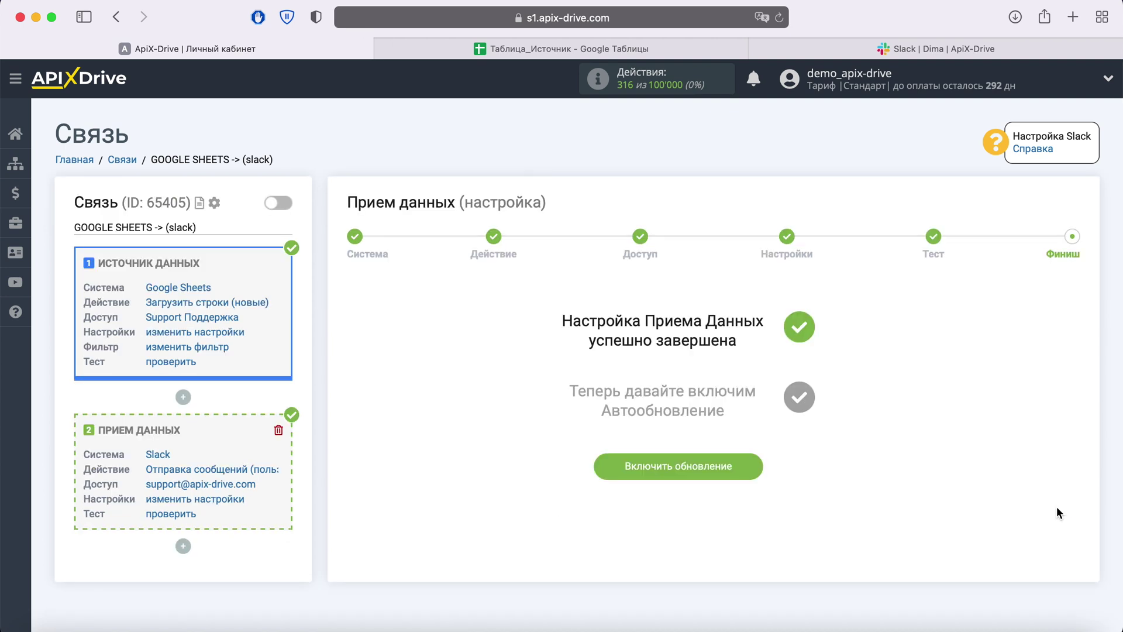
click(748, 466)
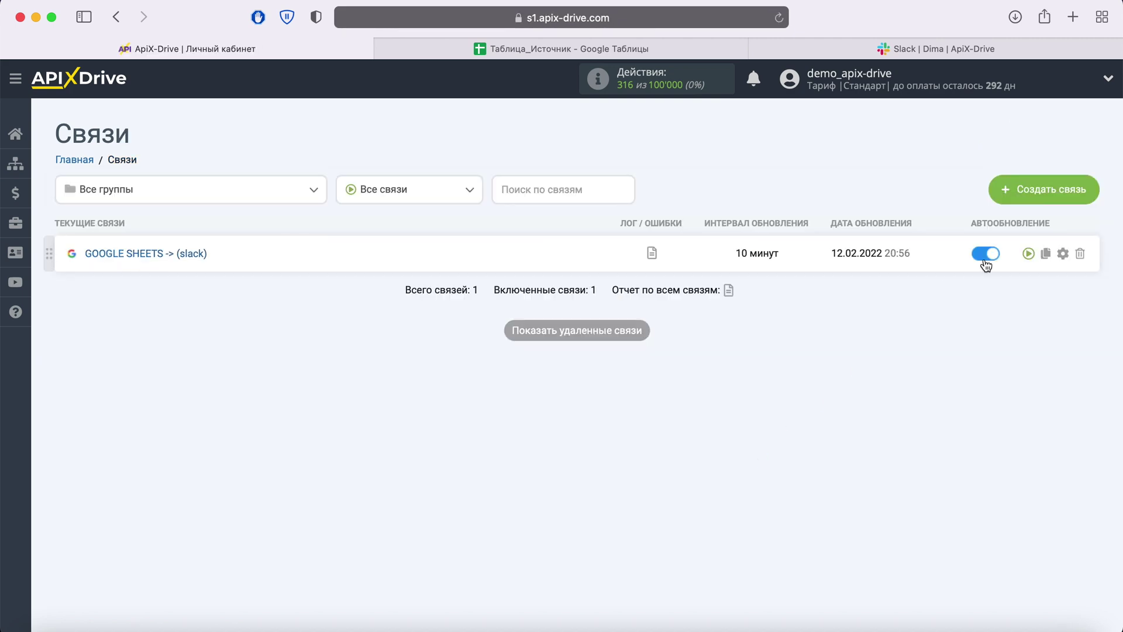
- Set the update interval of the "GOOGLE SHEETS -> (slack)" connection to 5 minutes and save its settings
click(1063, 254)
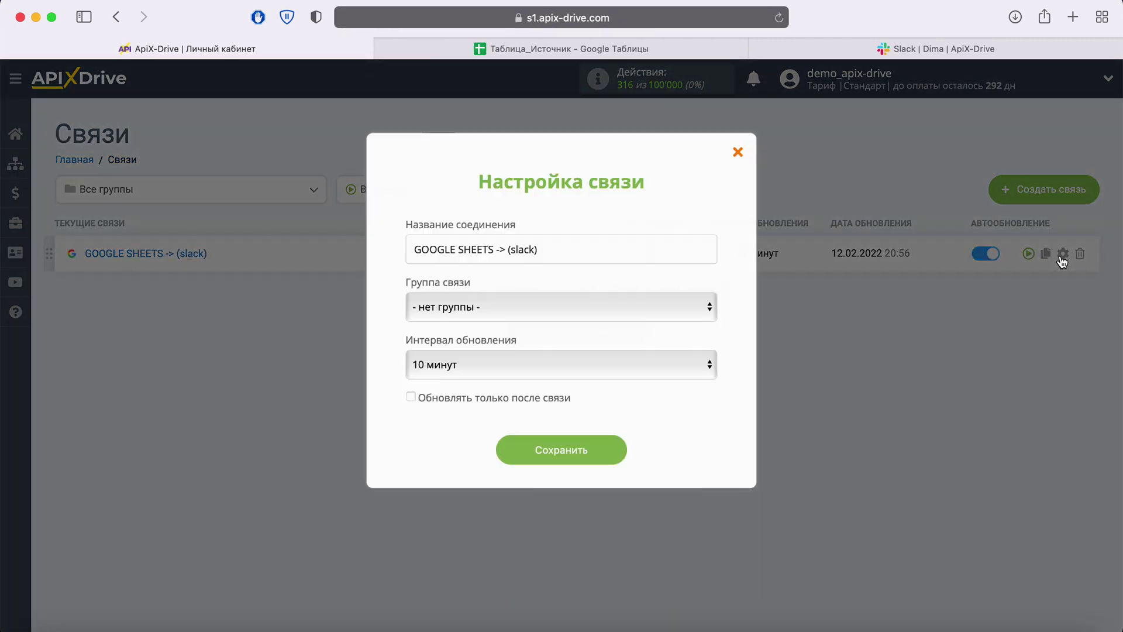
click(710, 364)
click(612, 342)
click(613, 448)
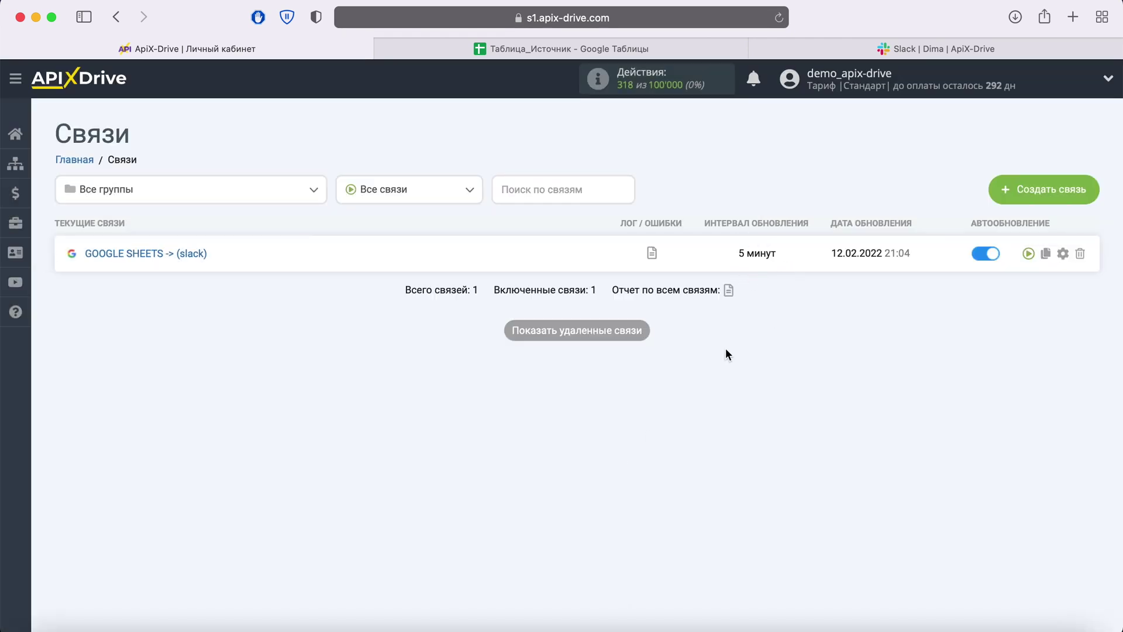